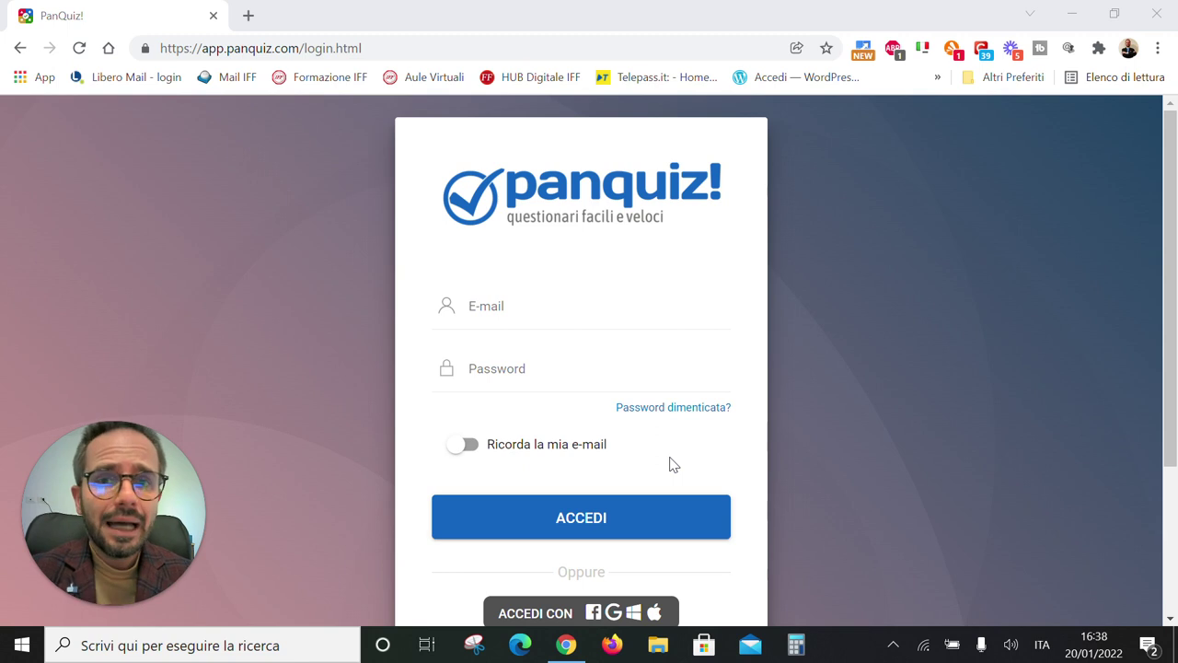
Sign in to PanQuiz with Google, using the school account on the comprensivolevante.com domain.
scroll(683, 463, "down", 2)
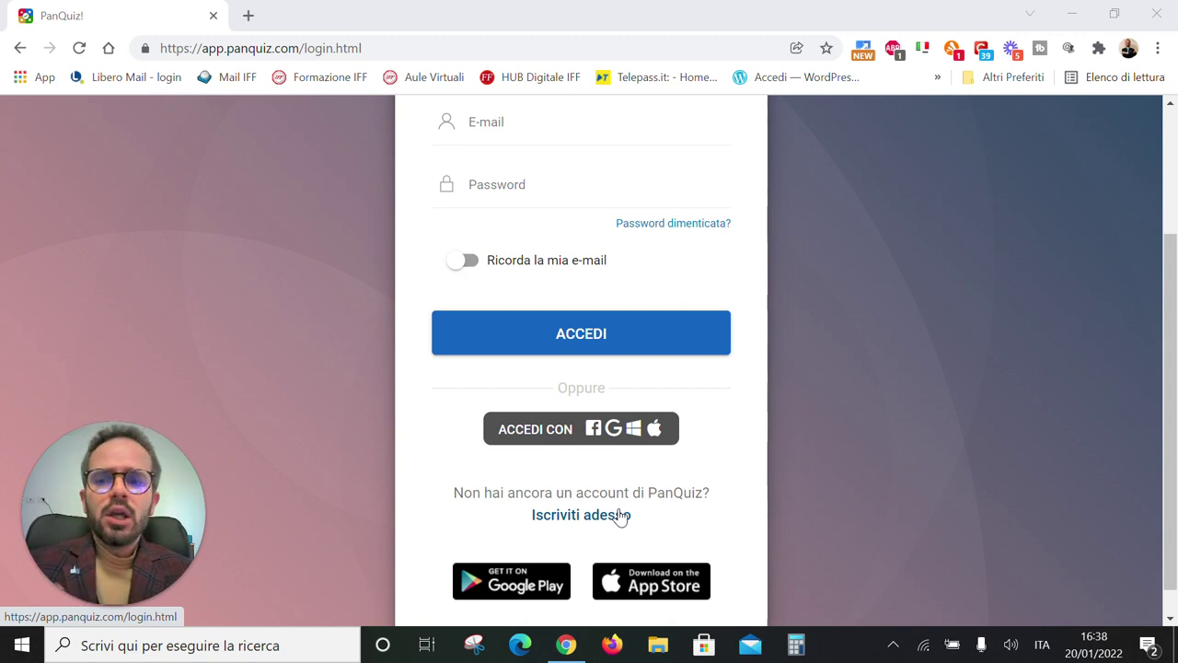
left_click(573, 431)
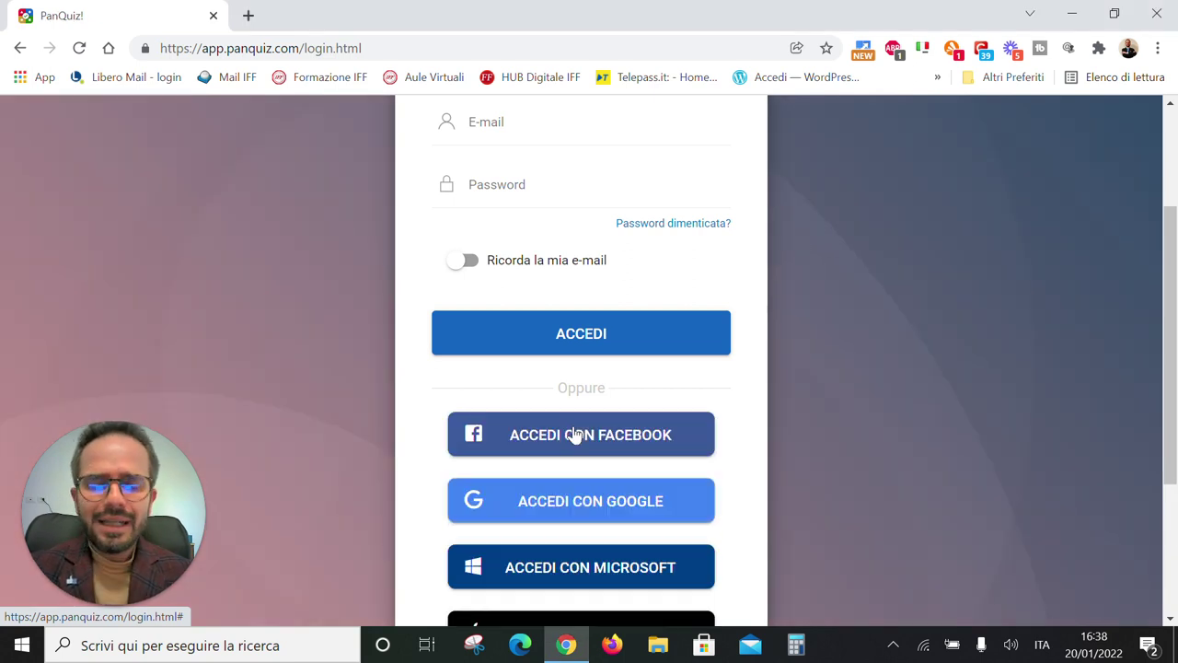
scroll(581, 428, "down", 1)
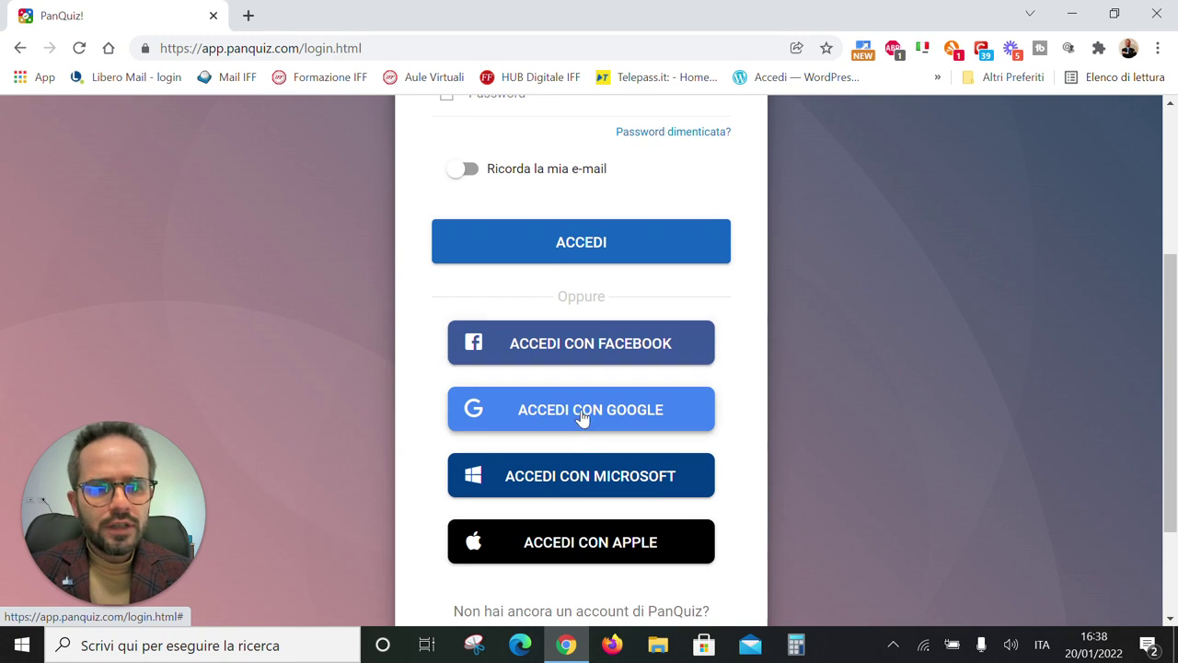
left_click(581, 411)
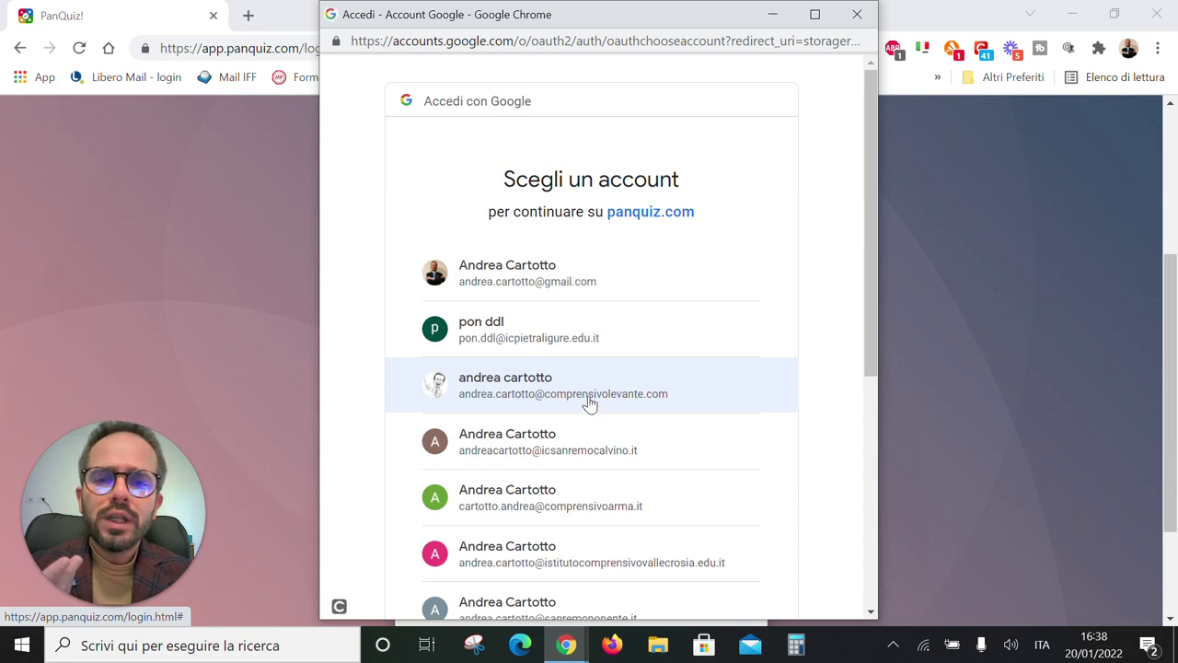
left_click(589, 402)
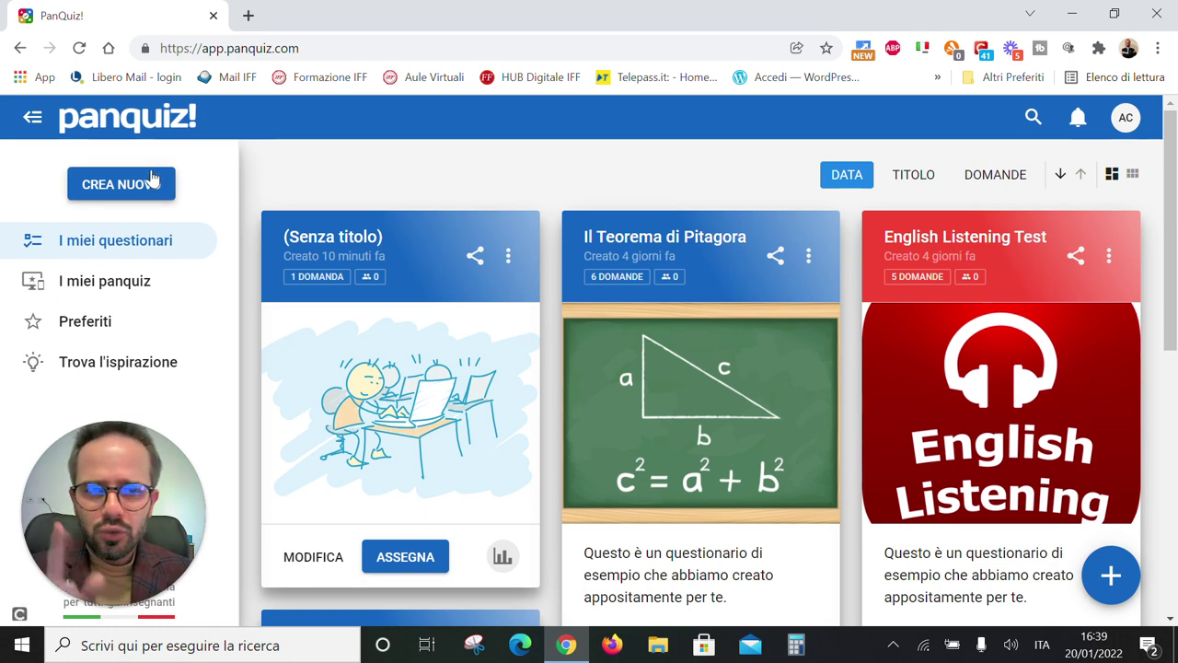
Create a new questionnaire (Un questionario).
left_click(1110, 578)
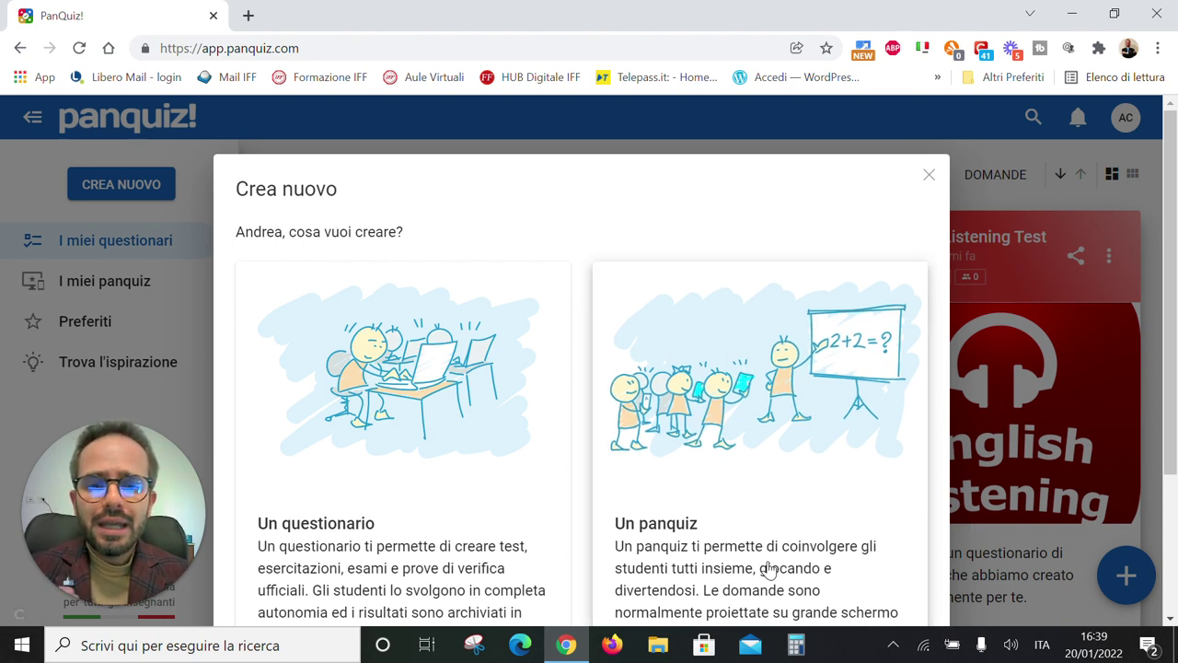
scroll(492, 439, "down", 2)
left_click(425, 369)
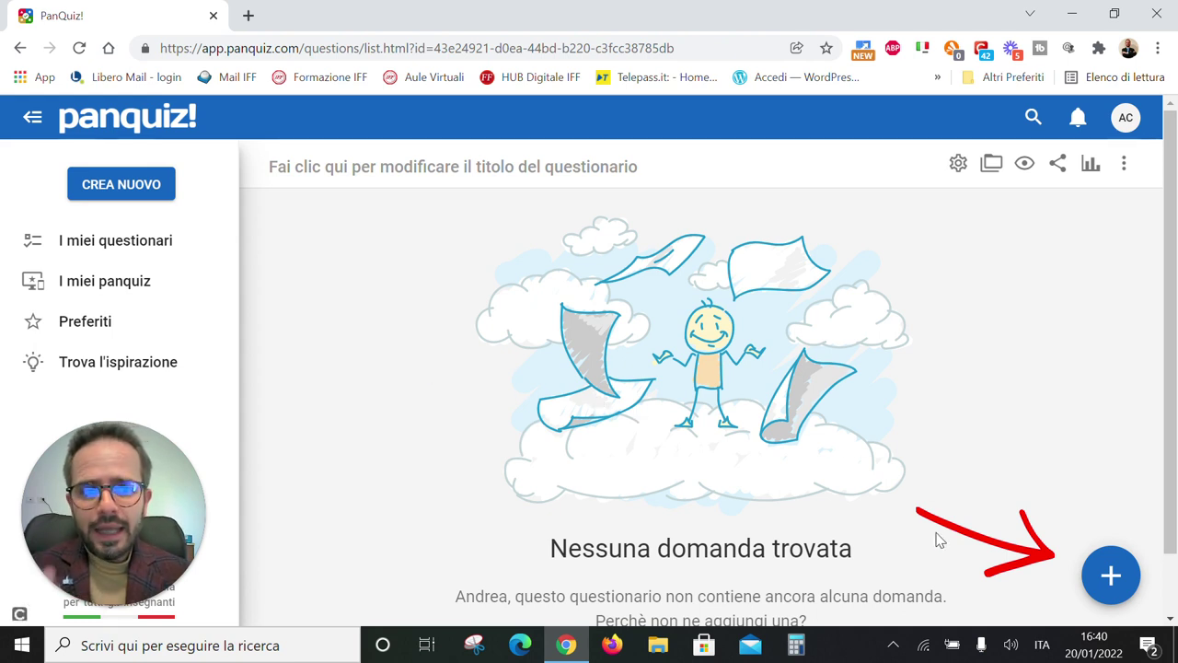
Add a question to the questionnaire and set its type to Vero / Falso.
left_click(1112, 586)
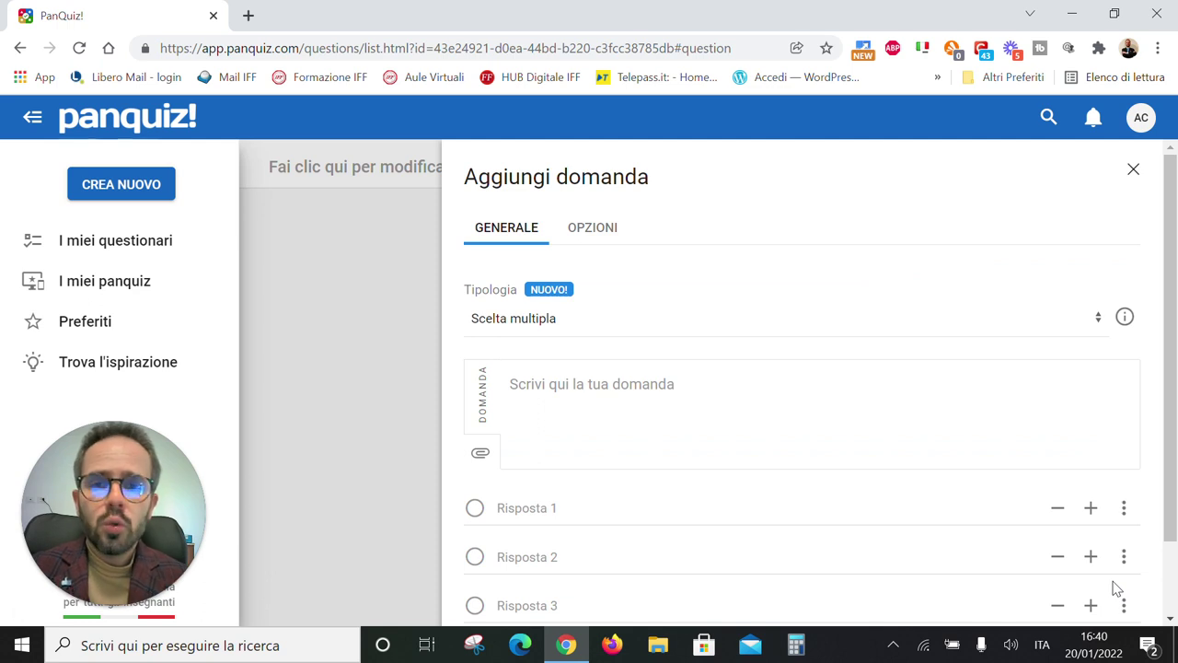
left_click(1100, 315)
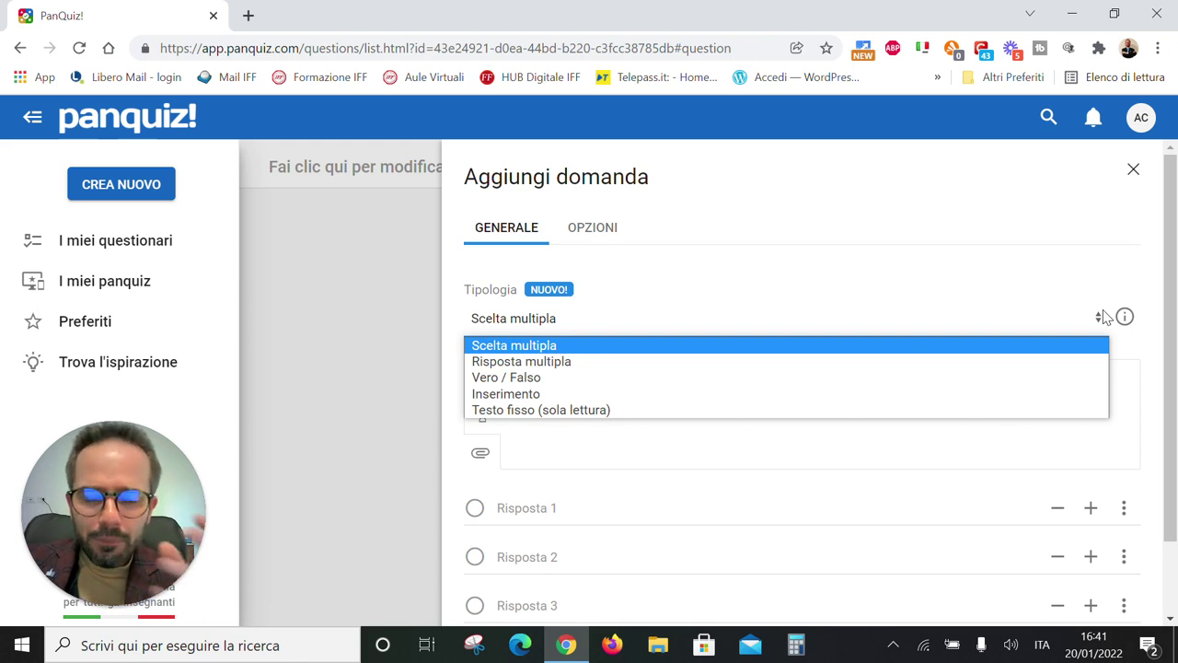
left_click(558, 385)
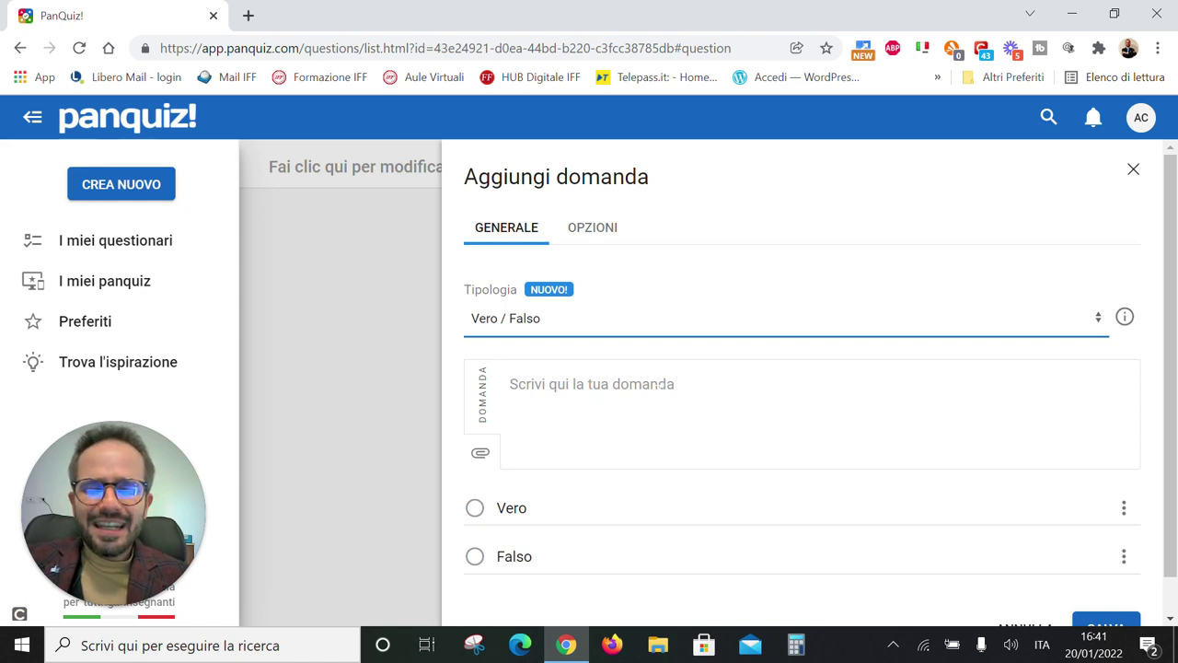
Enter the question "La nuova versione di PanQuiz! è ancora più semplice da usare:" and mark Vero as the correct answer.
left_click(584, 383)
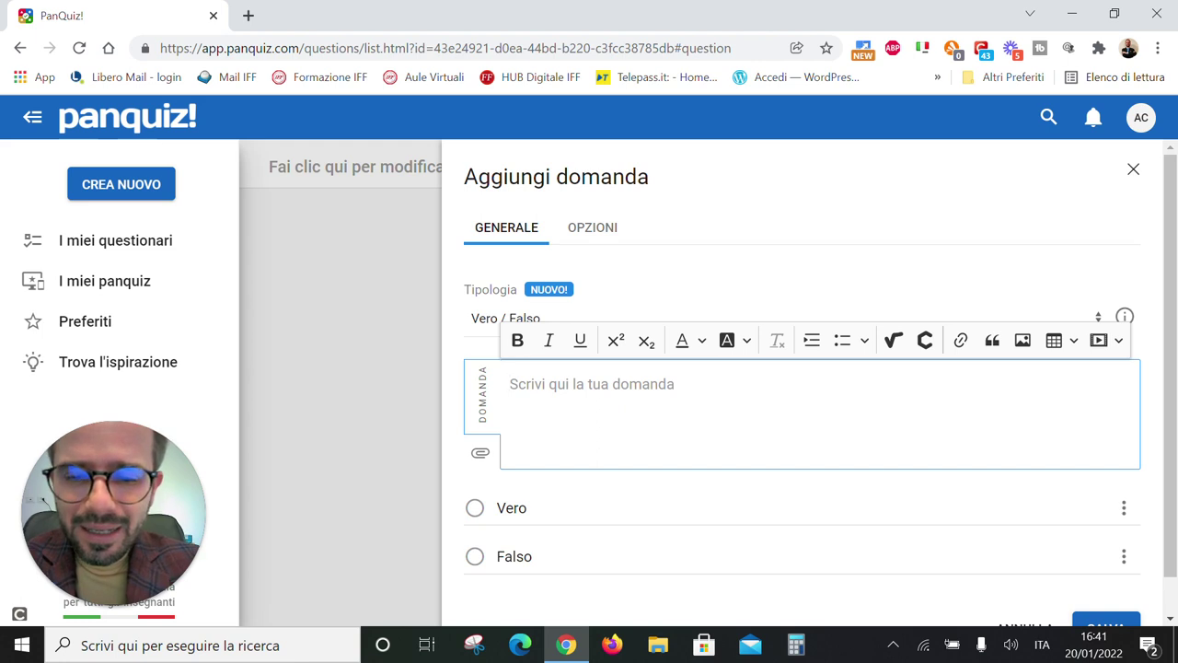
type("La nuova versione")
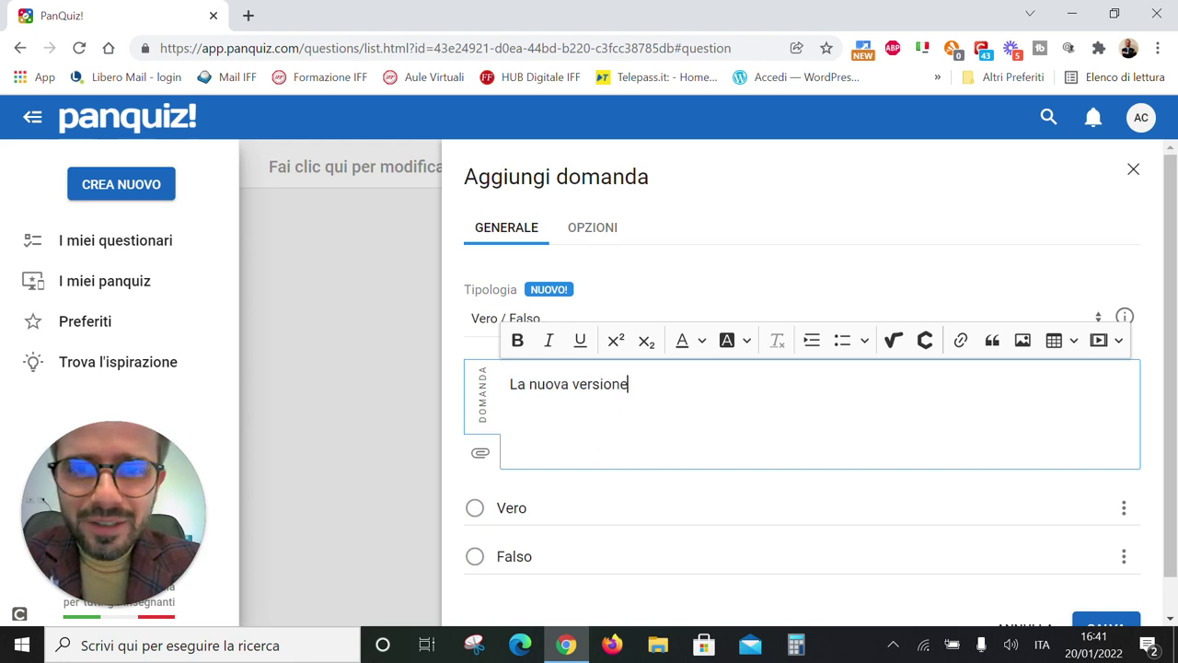
type(" di Pan")
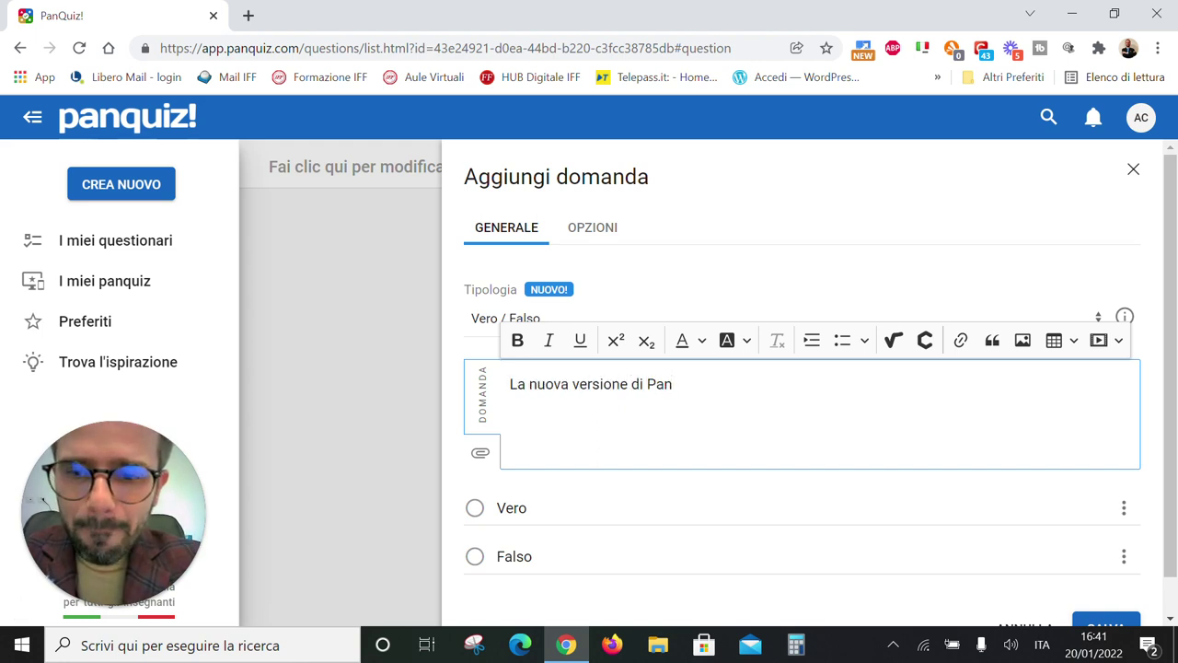
type("Quiz! ")
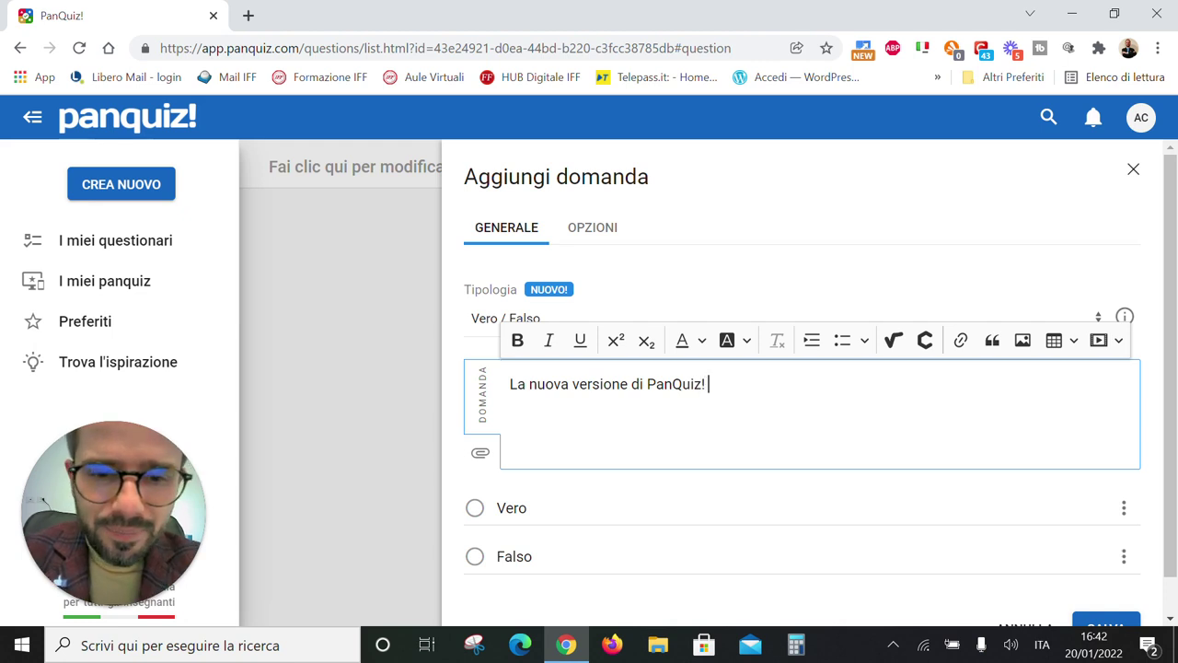
type("è ancora pi")
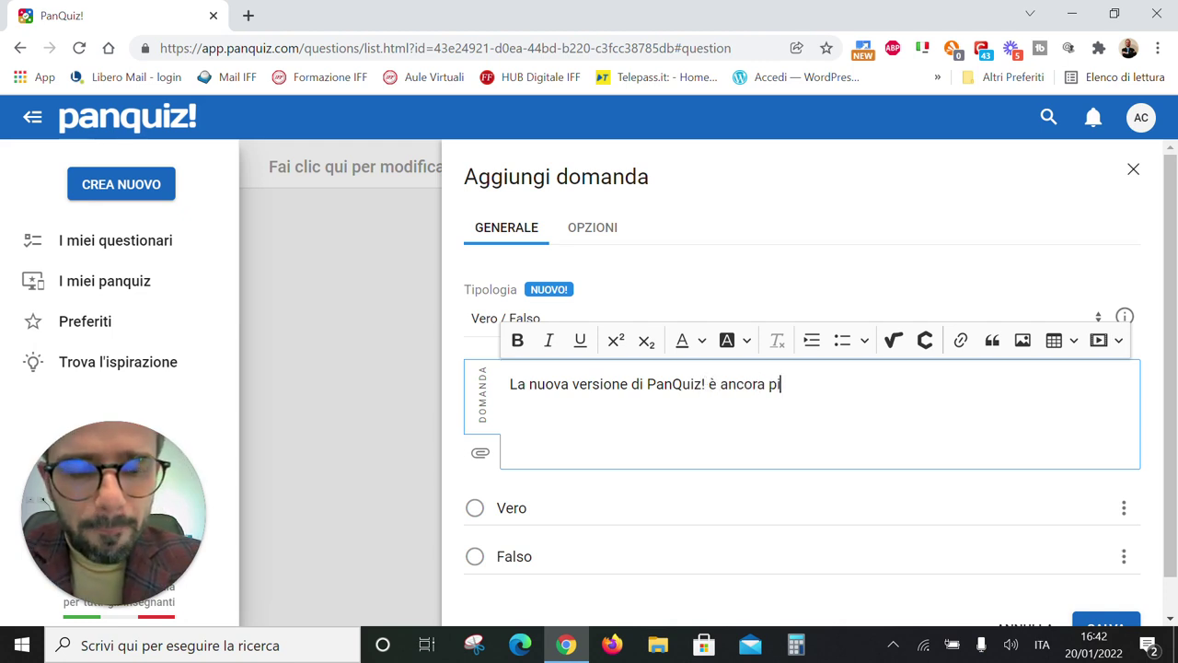
type("ù semplice ")
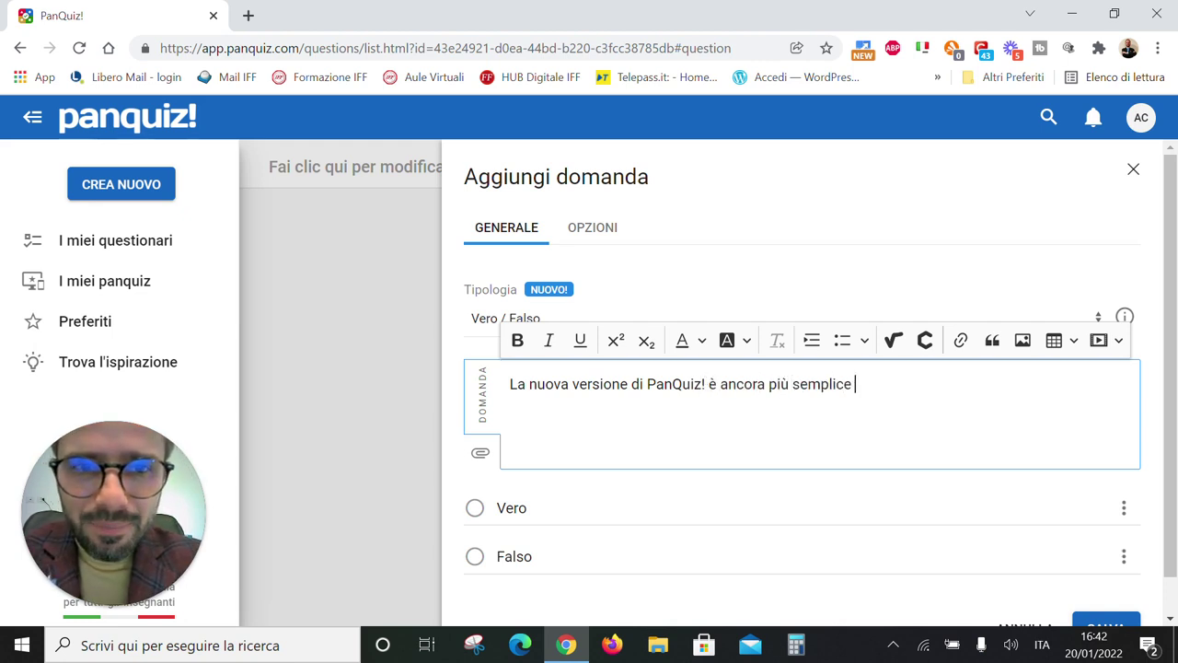
type("da usare:")
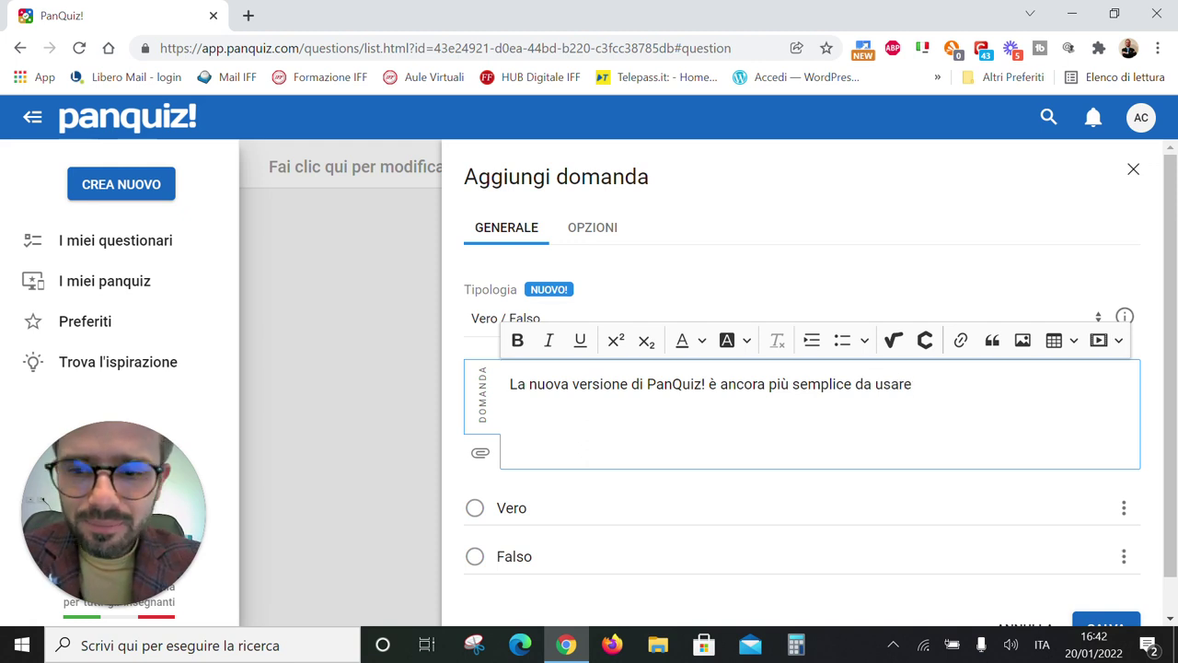
left_click(475, 513)
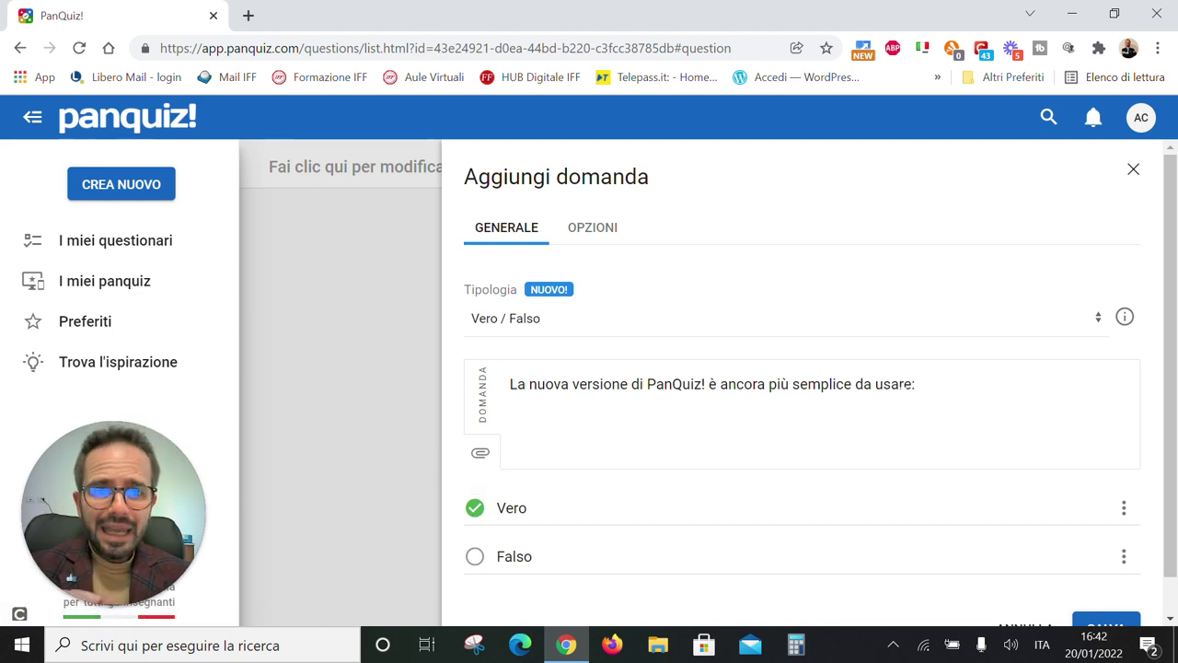
Open the media URL entry for embedding a multimedia file in the question text.
left_click(898, 385)
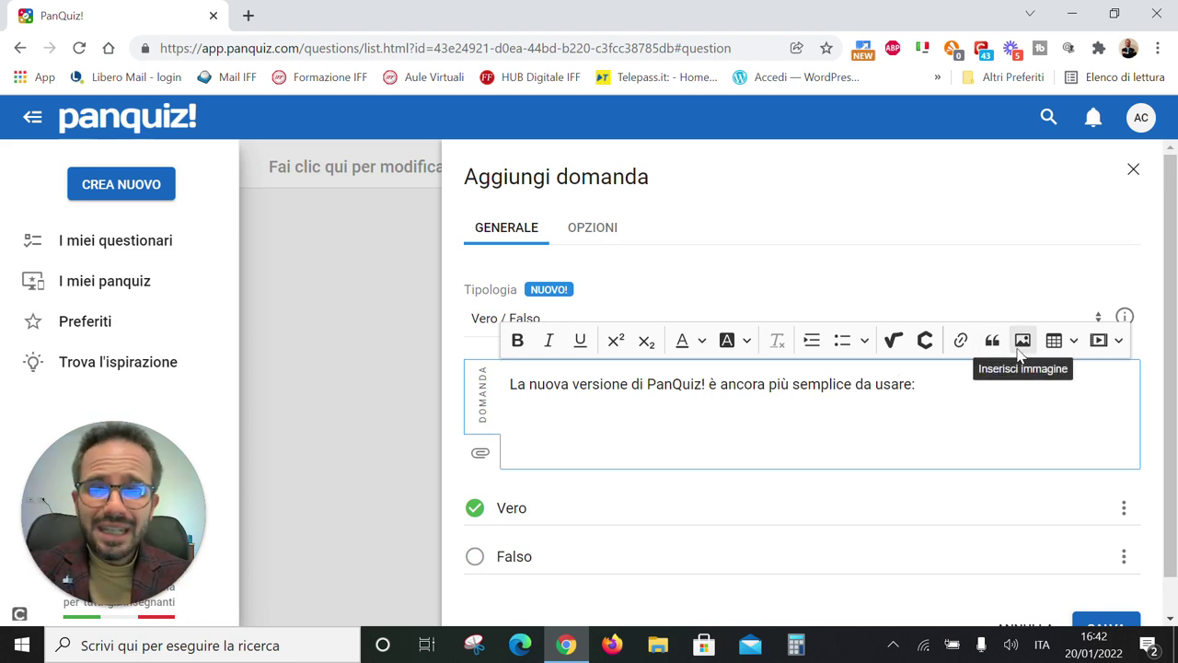
left_click(1100, 340)
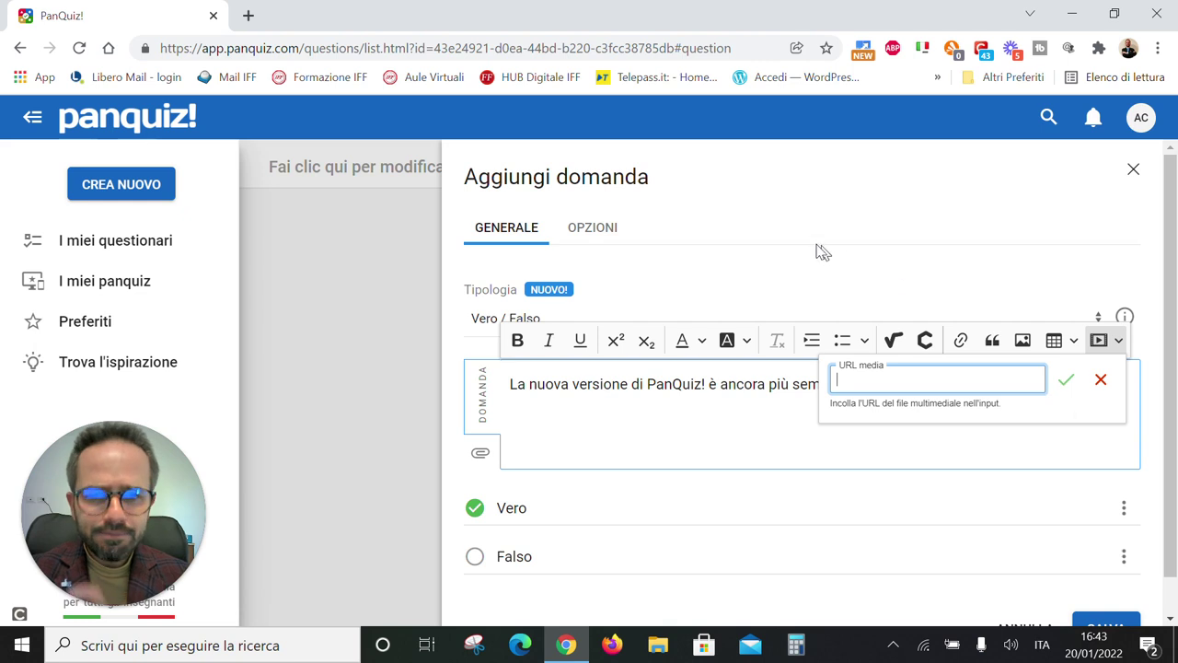
Make the answer mandatory, show the answers in random order, and leave the question's maximum time off after trying it.
left_click(622, 222)
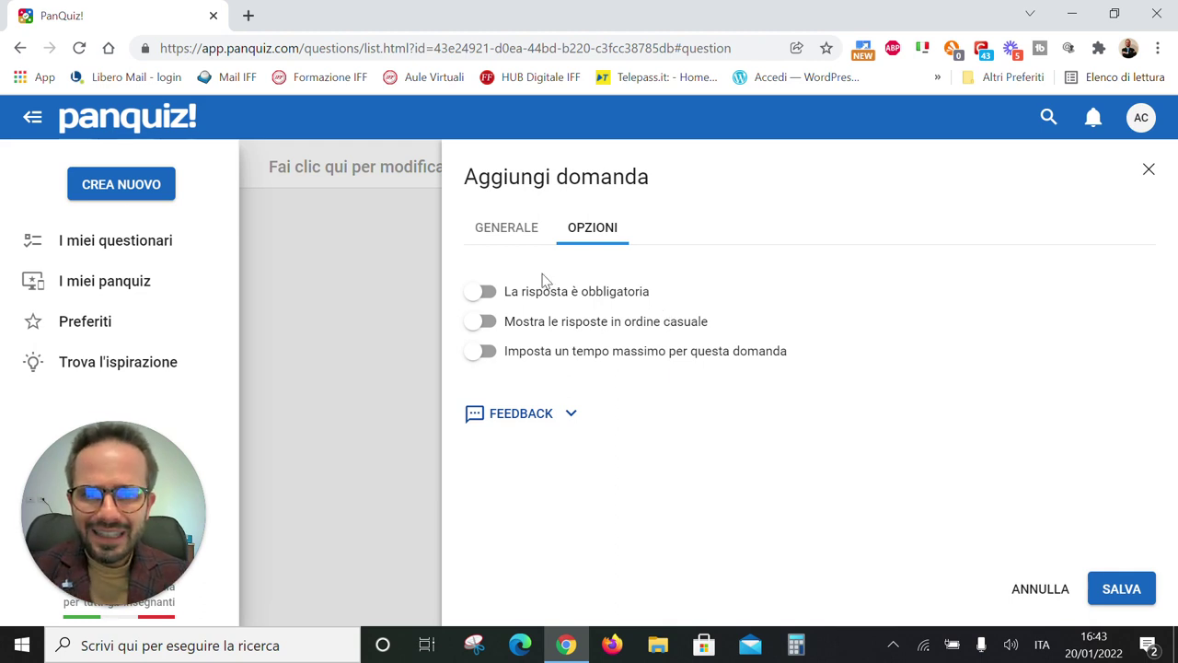
left_click(471, 301)
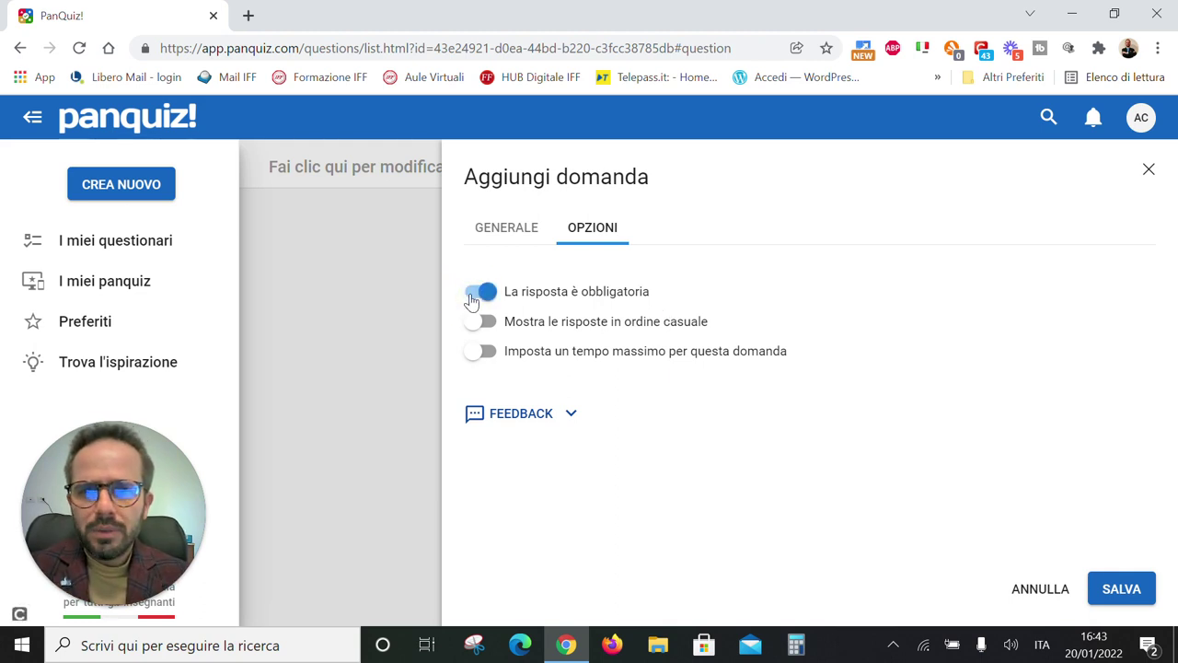
left_click(482, 322)
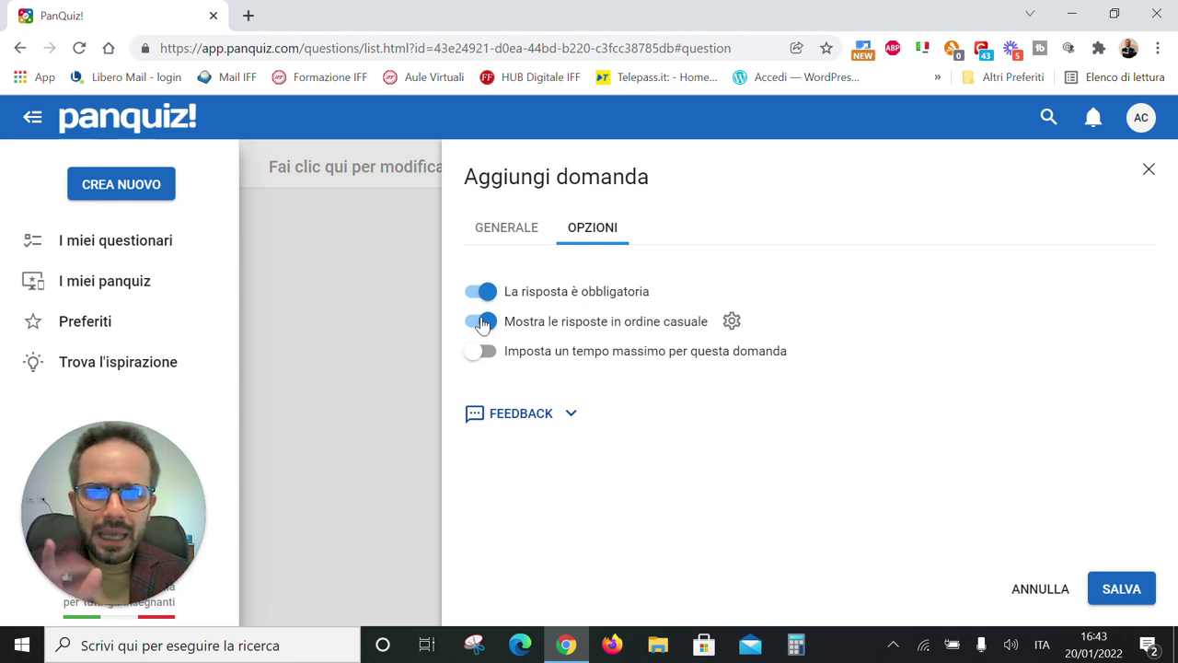
left_click(479, 354)
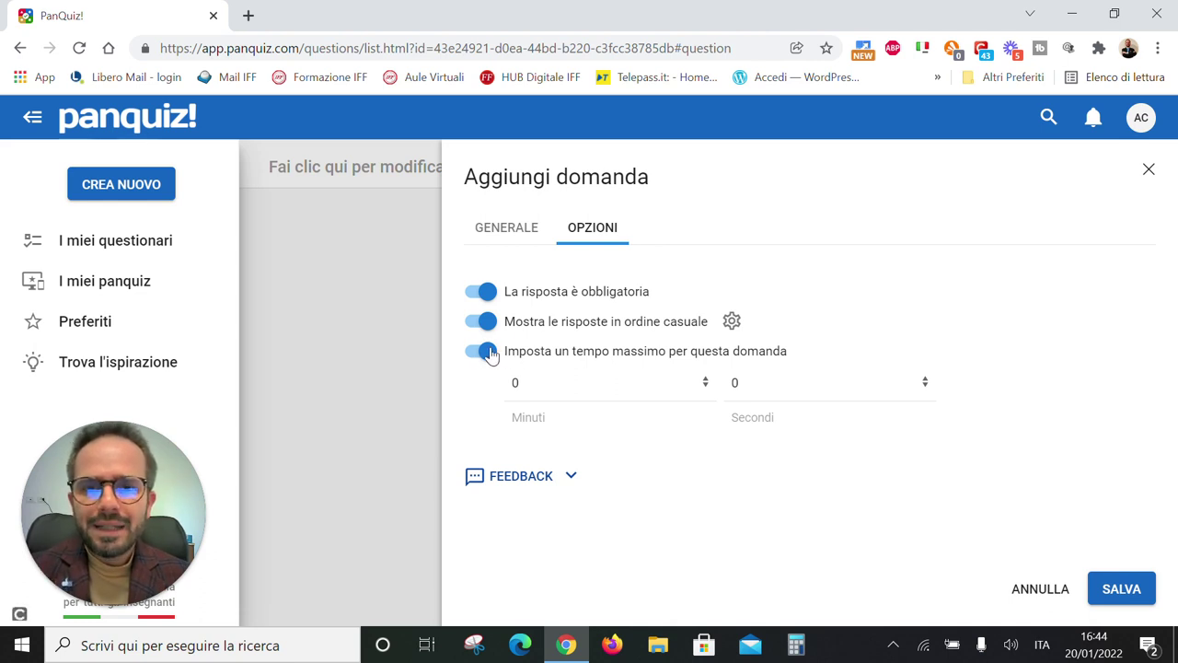
left_click(489, 353)
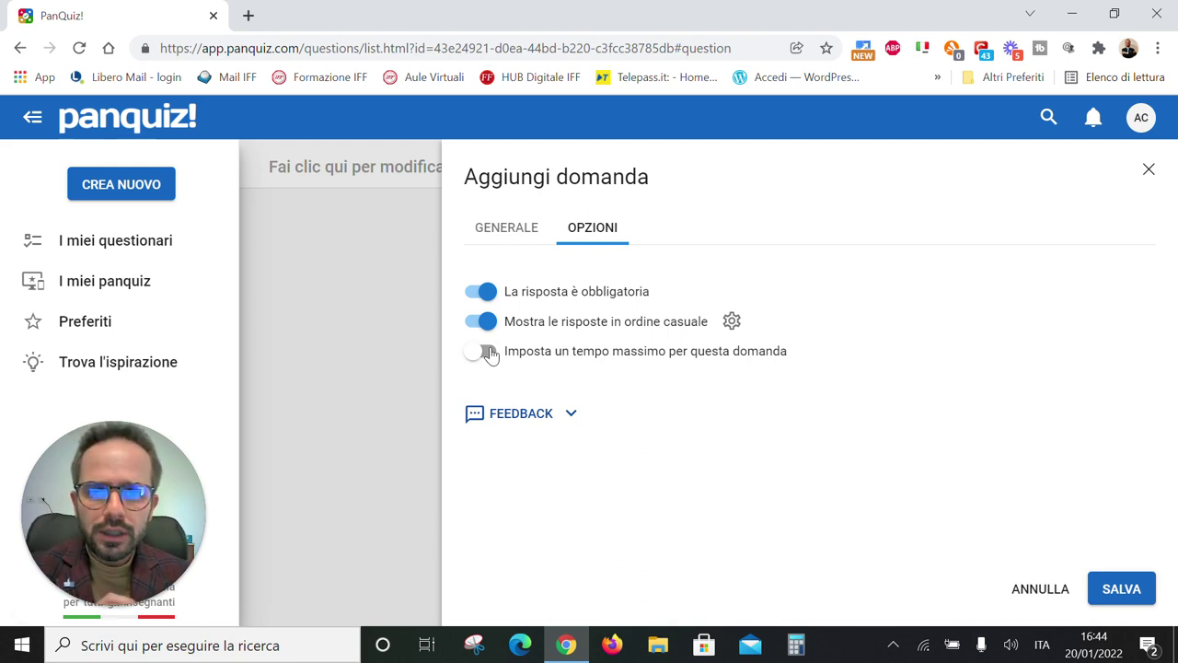
Review the question's feedback and score settings, and close the question without saving it.
left_click(565, 417)
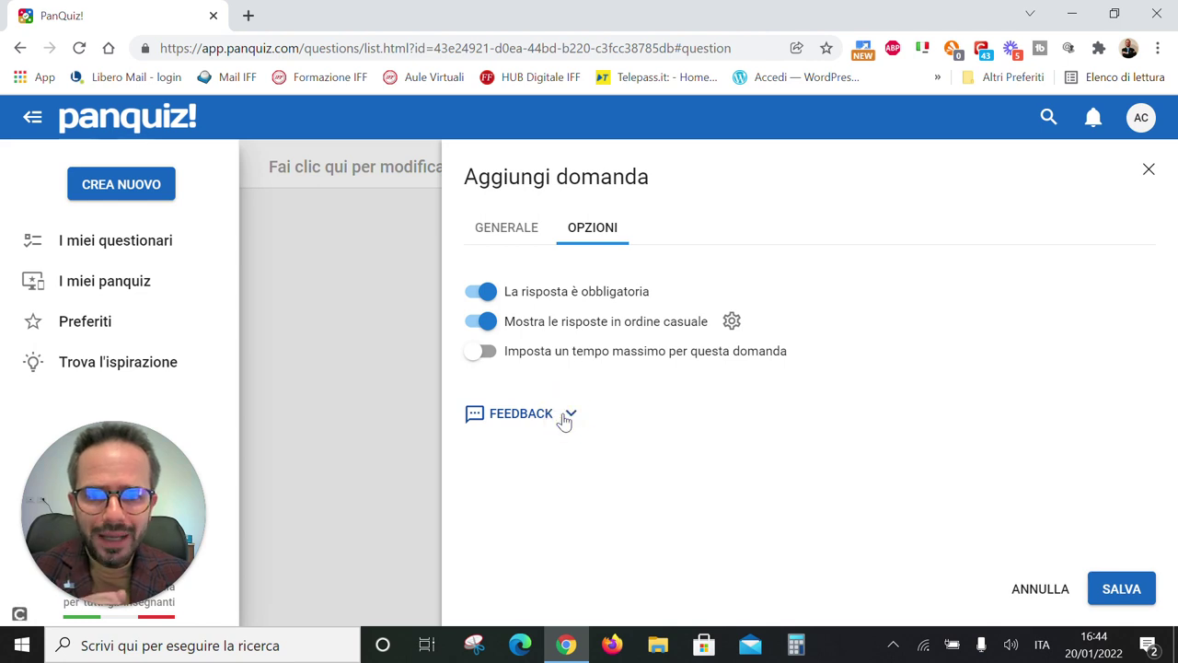
left_click(578, 420)
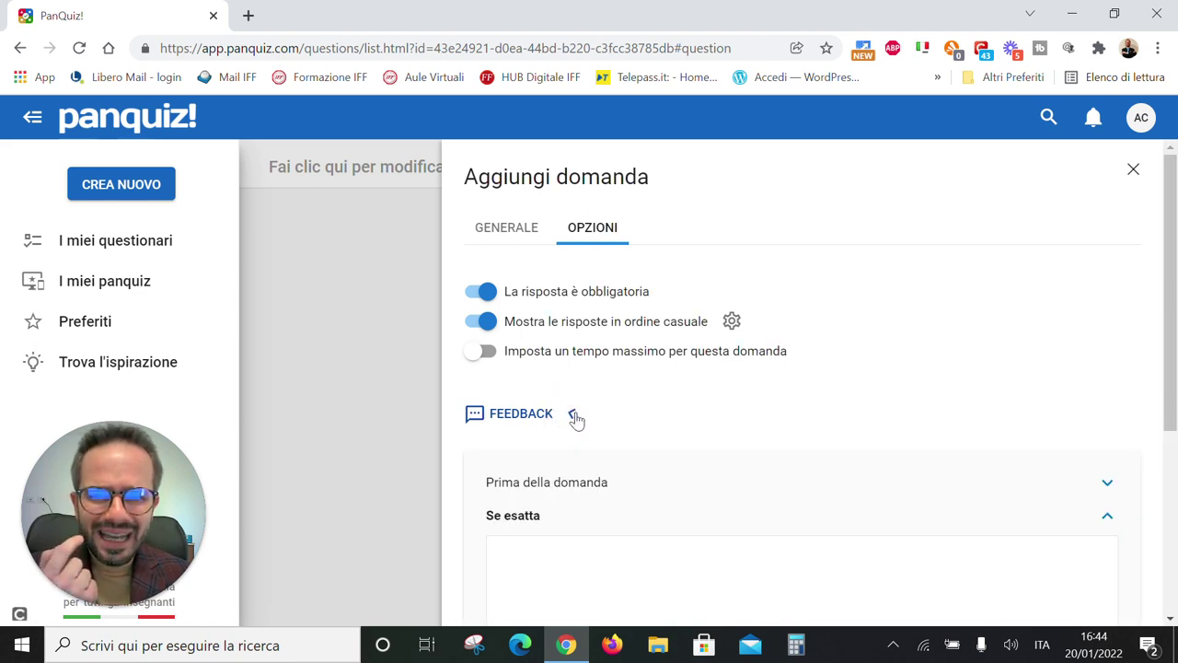
scroll(684, 405, "down", 3)
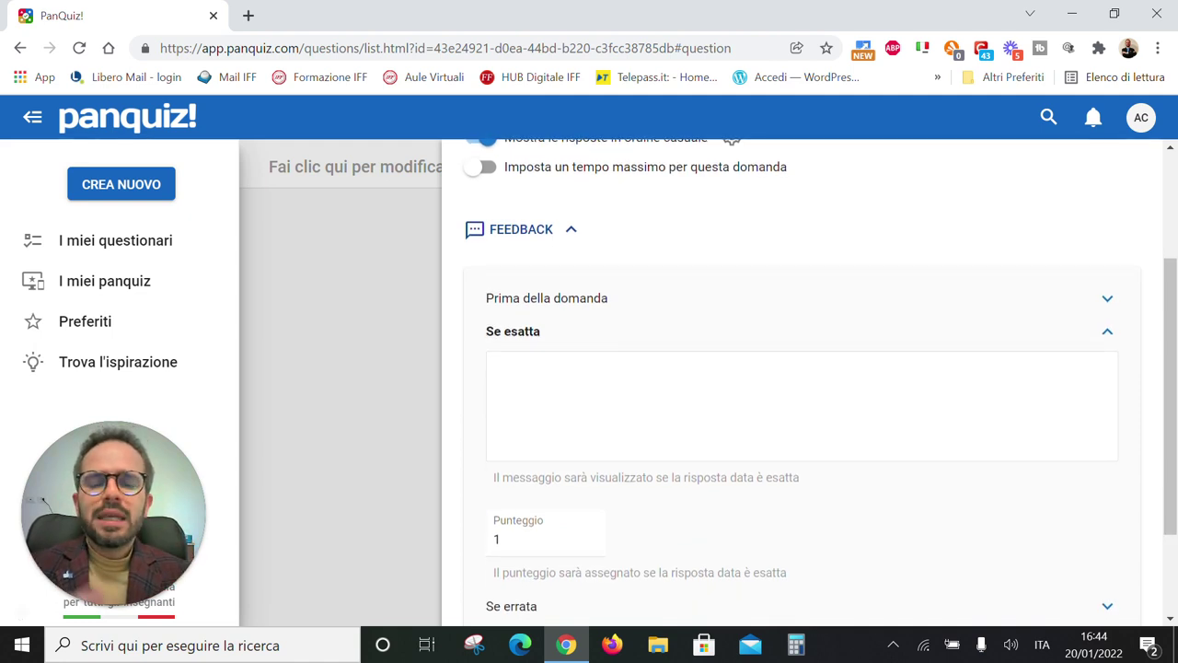
scroll(800, 381, "down", 1)
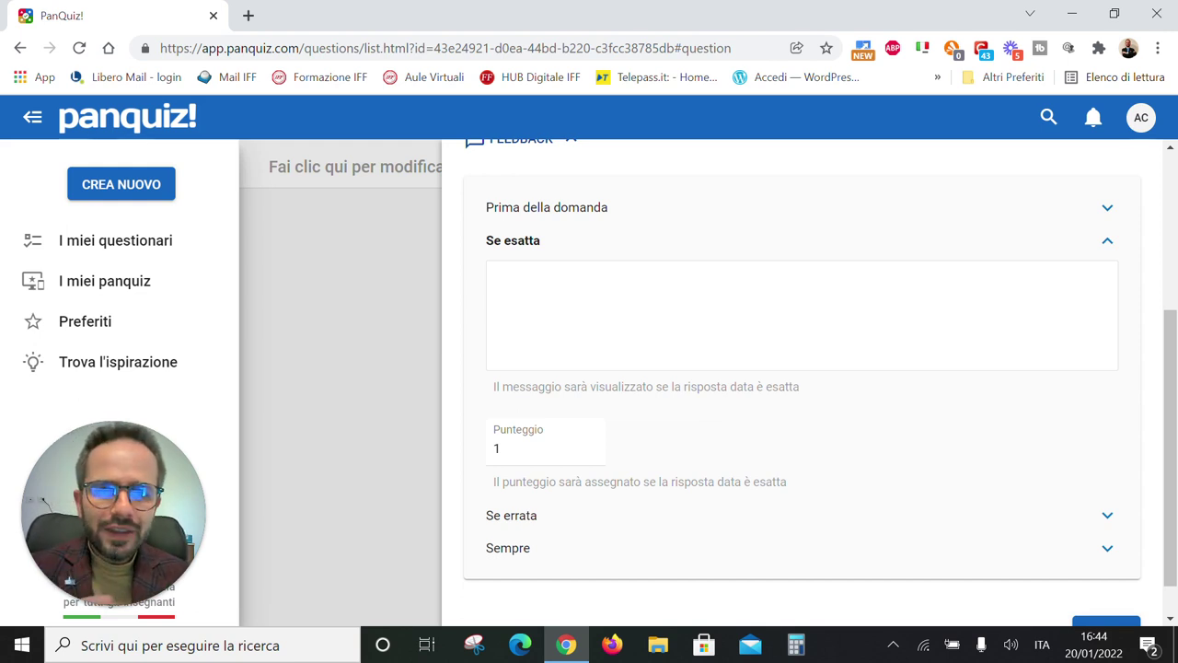
scroll(659, 356, "down", 1)
scroll(659, 355, "up", 5)
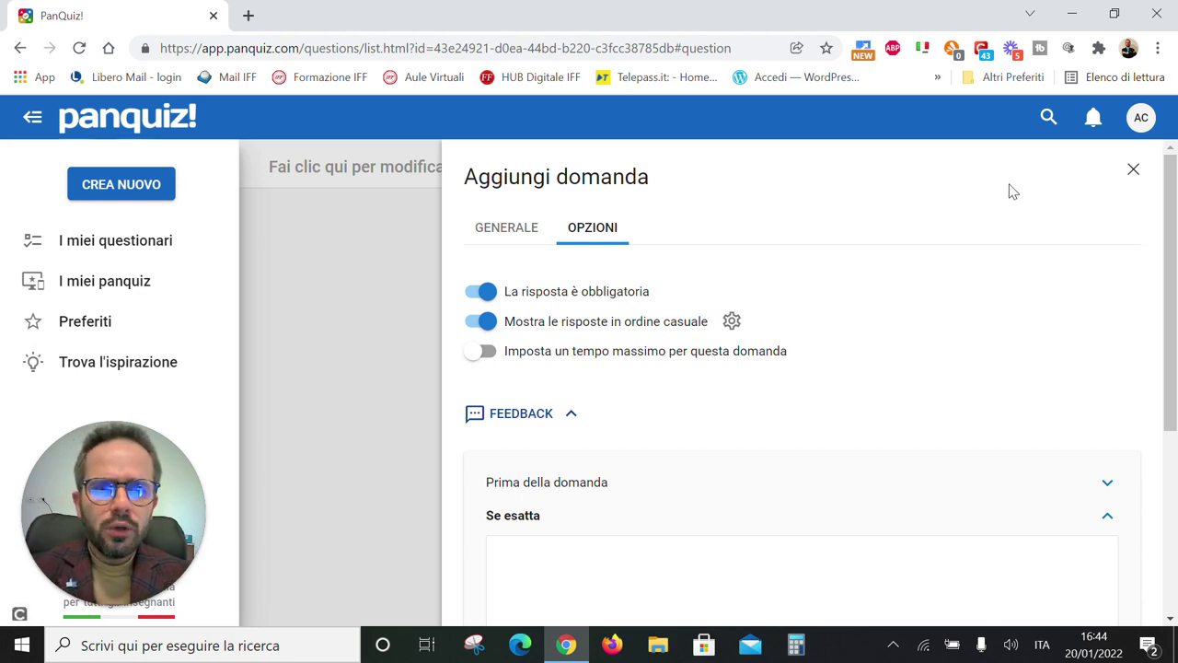
left_click(1133, 176)
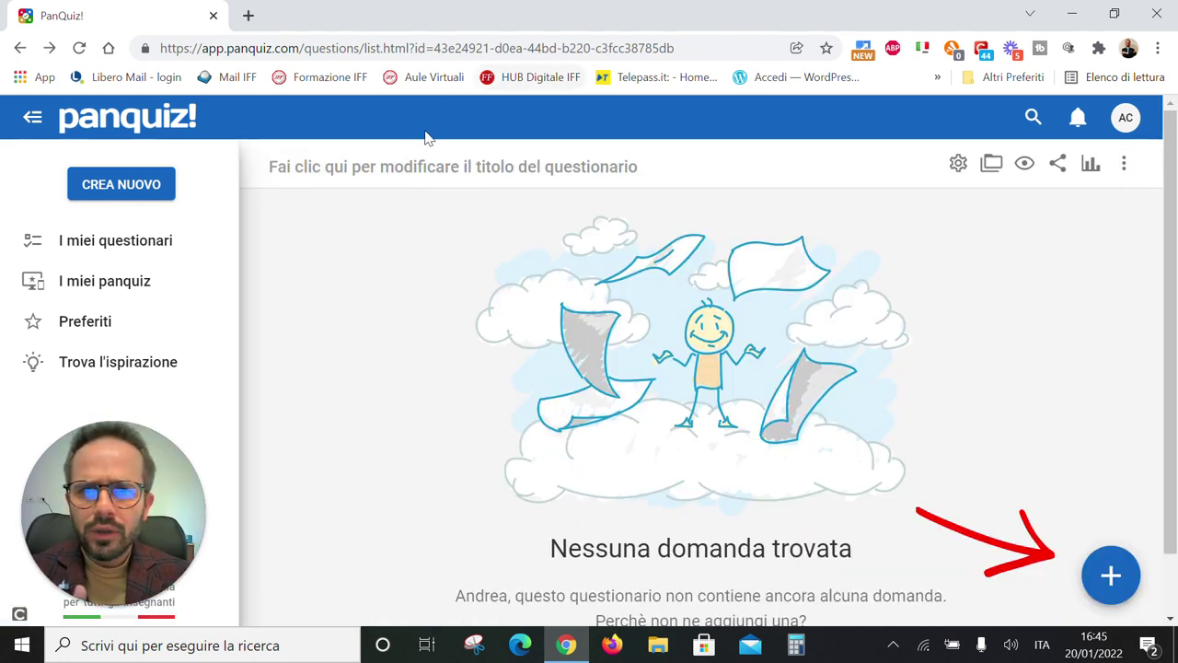
Set the questionnaire's title to "Verifica sui verbi".
left_click(422, 177)
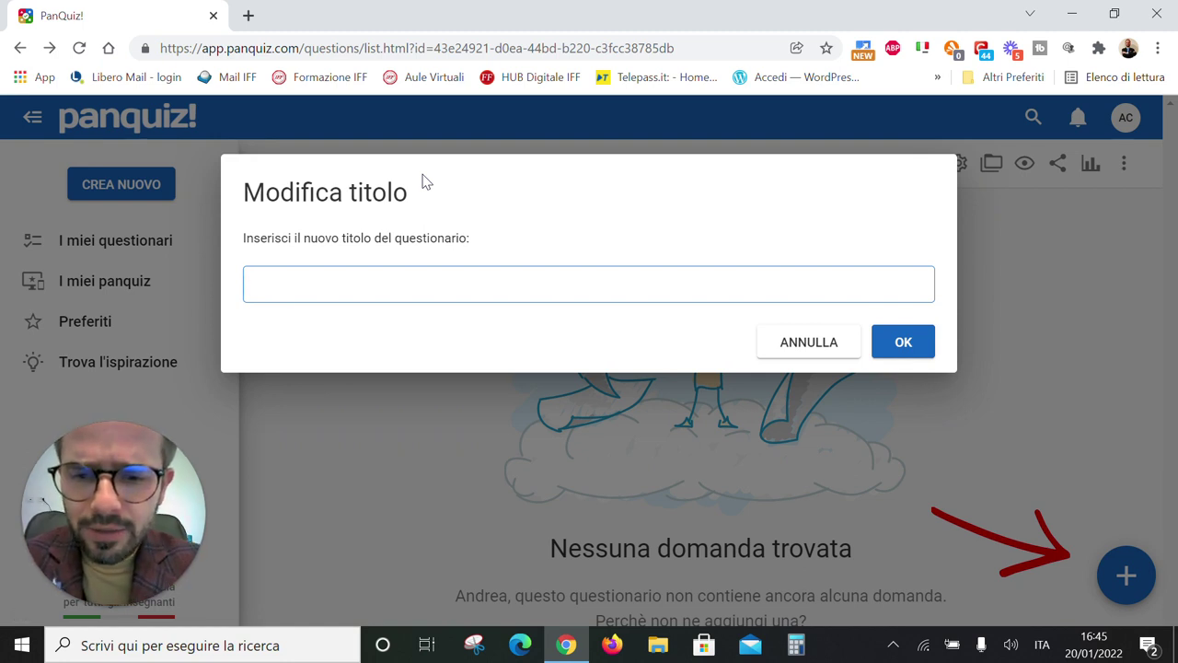
type("Veri")
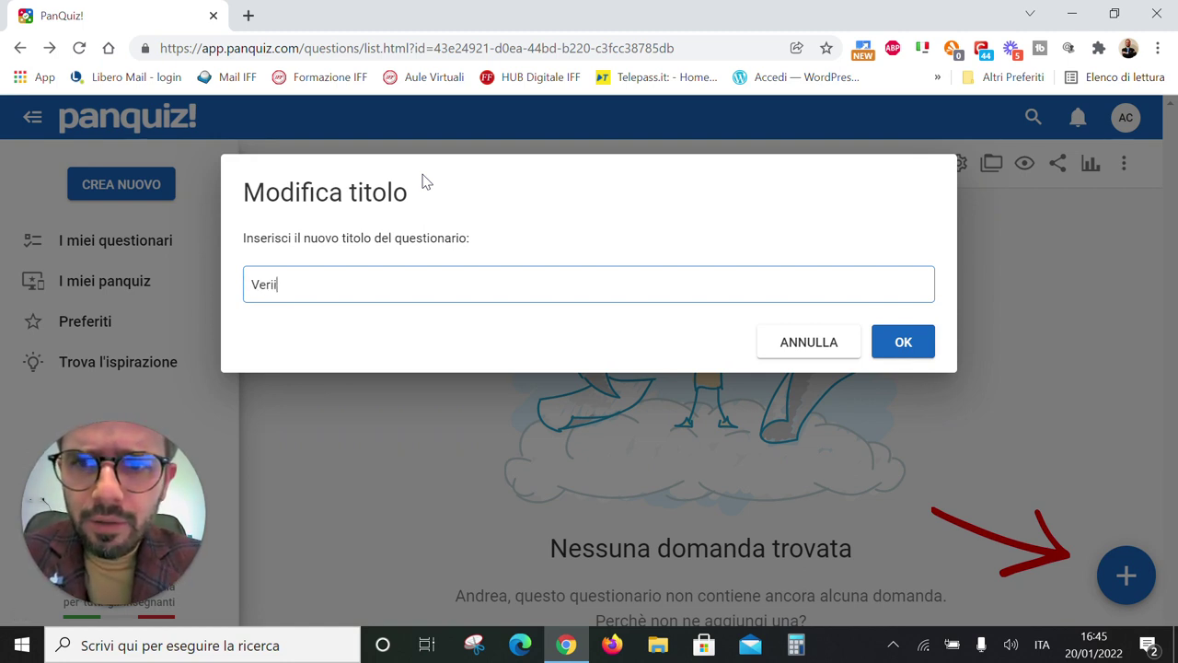
type("fica sui verbi")
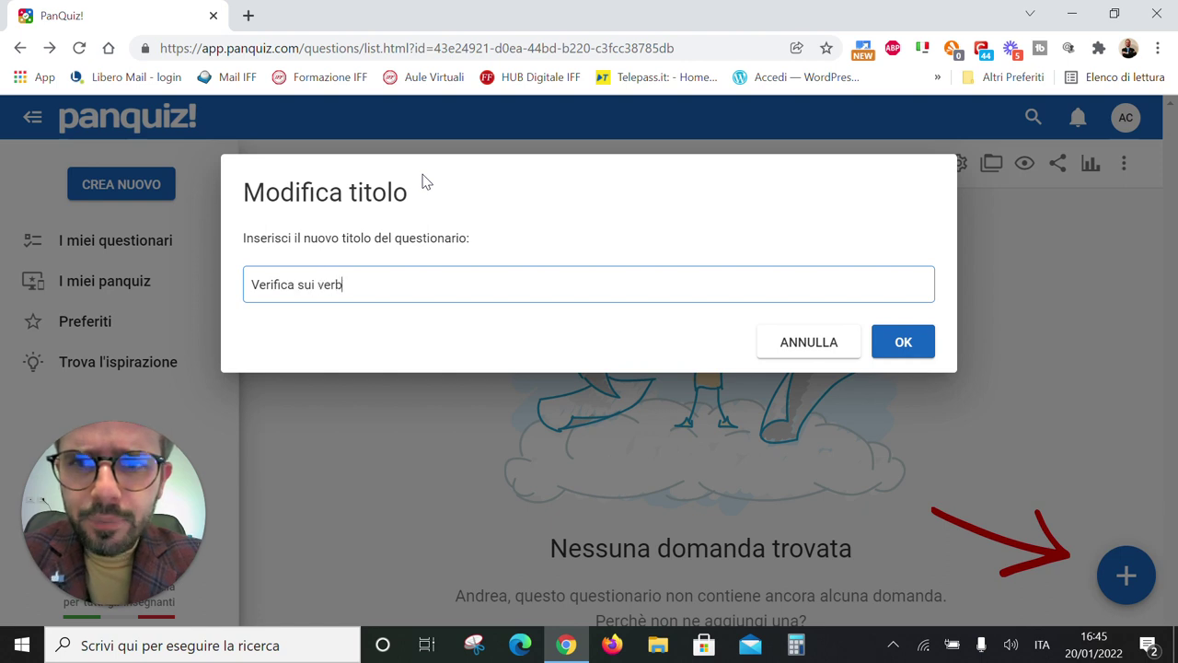
left_click(941, 346)
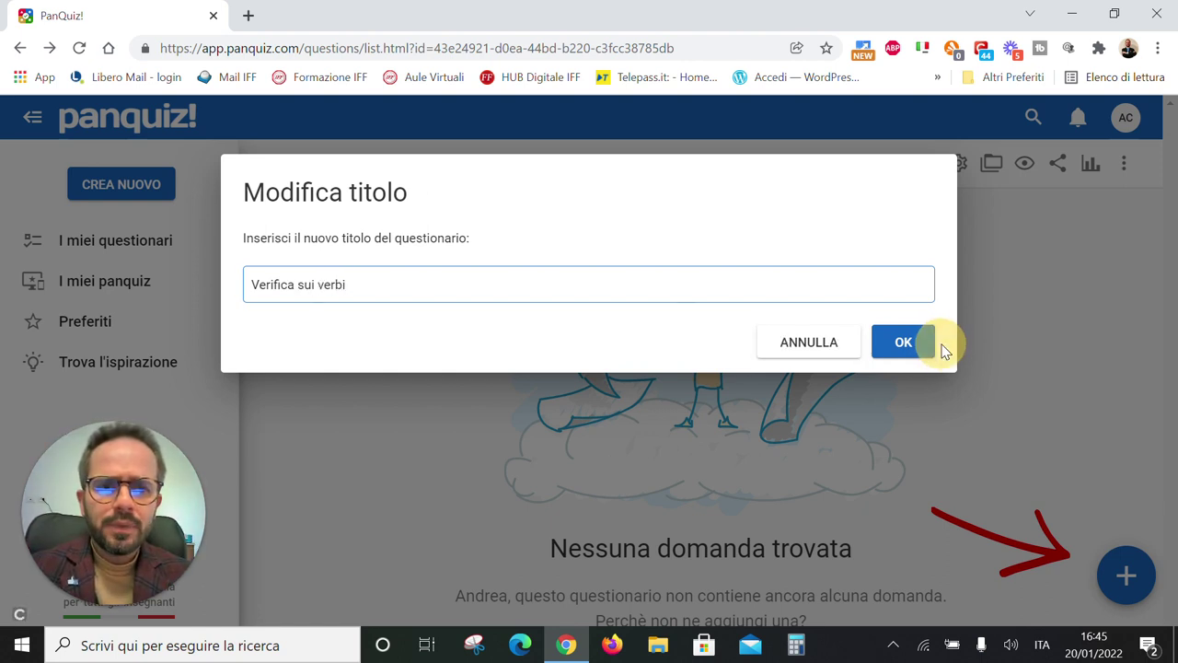
left_click(925, 344)
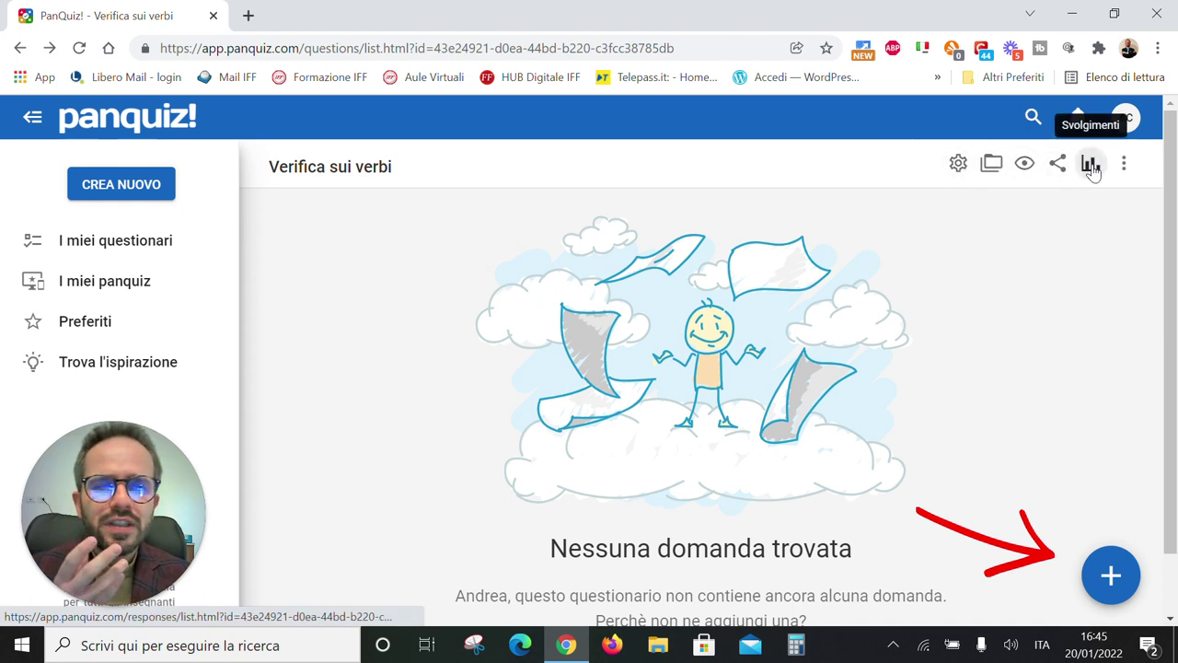
Open the questionnaire's general settings and set its colour to orange, leaving the description and keywords empty.
left_click(959, 168)
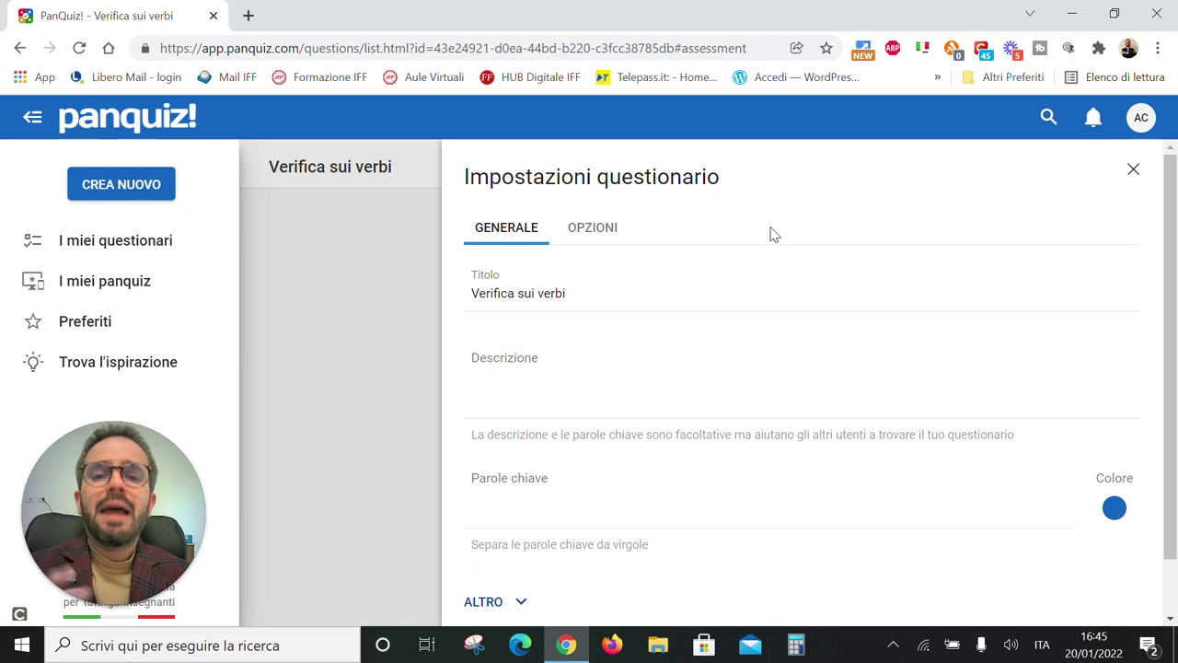
scroll(770, 232, "down", 2)
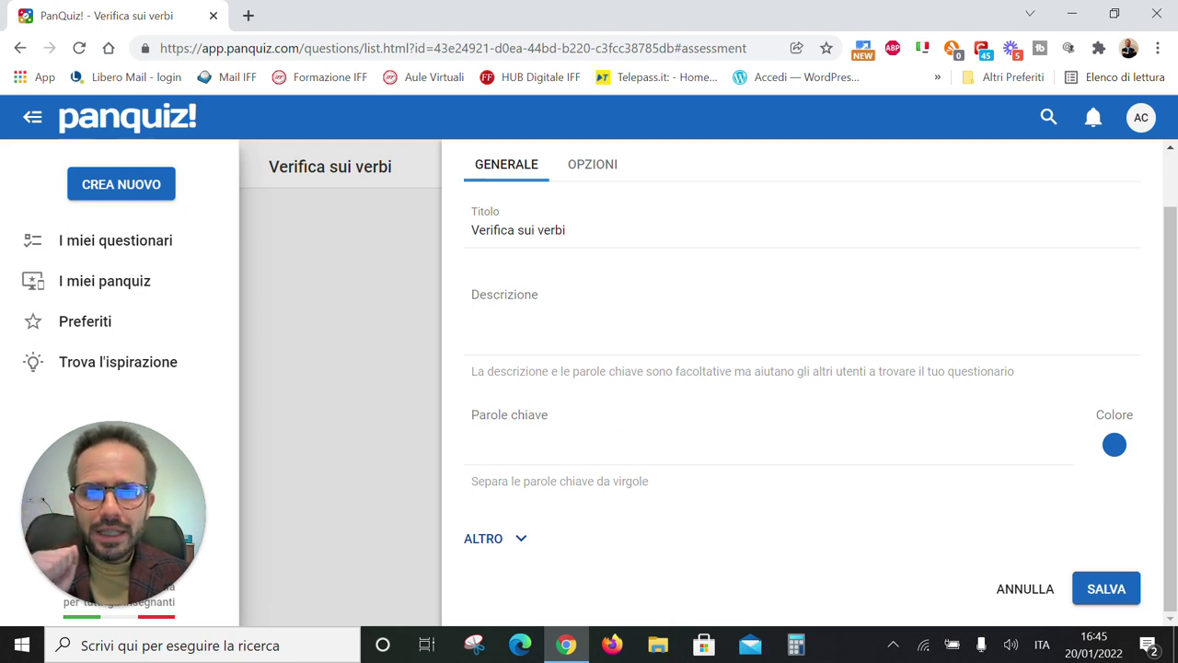
left_click(572, 319)
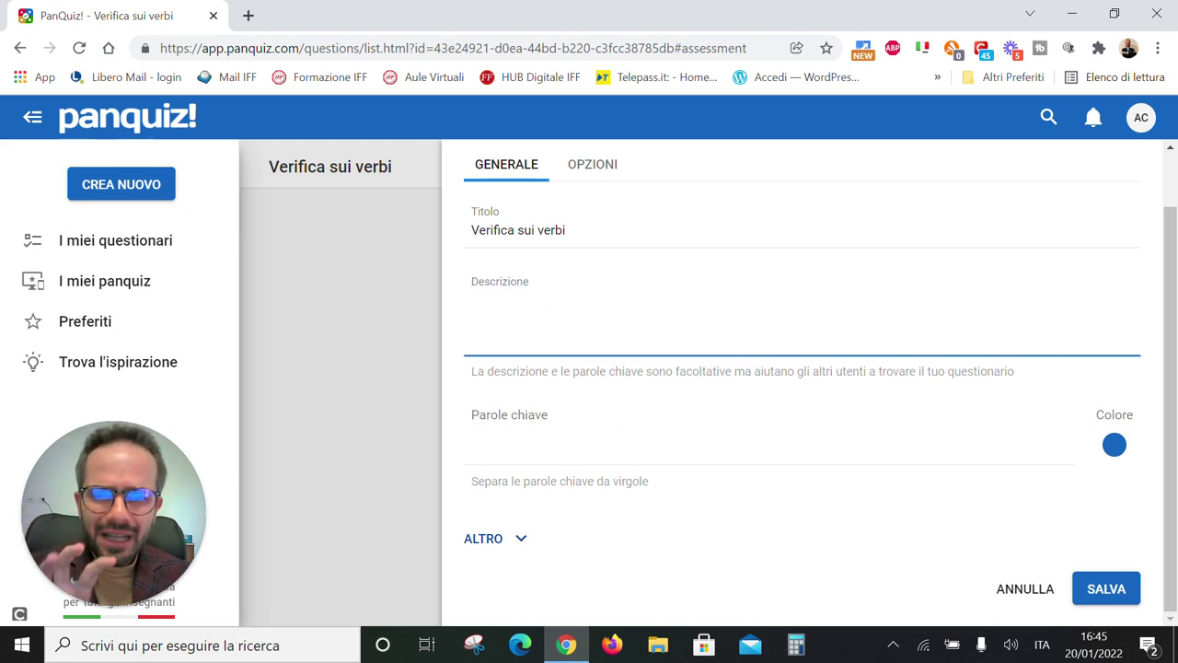
left_click(814, 443)
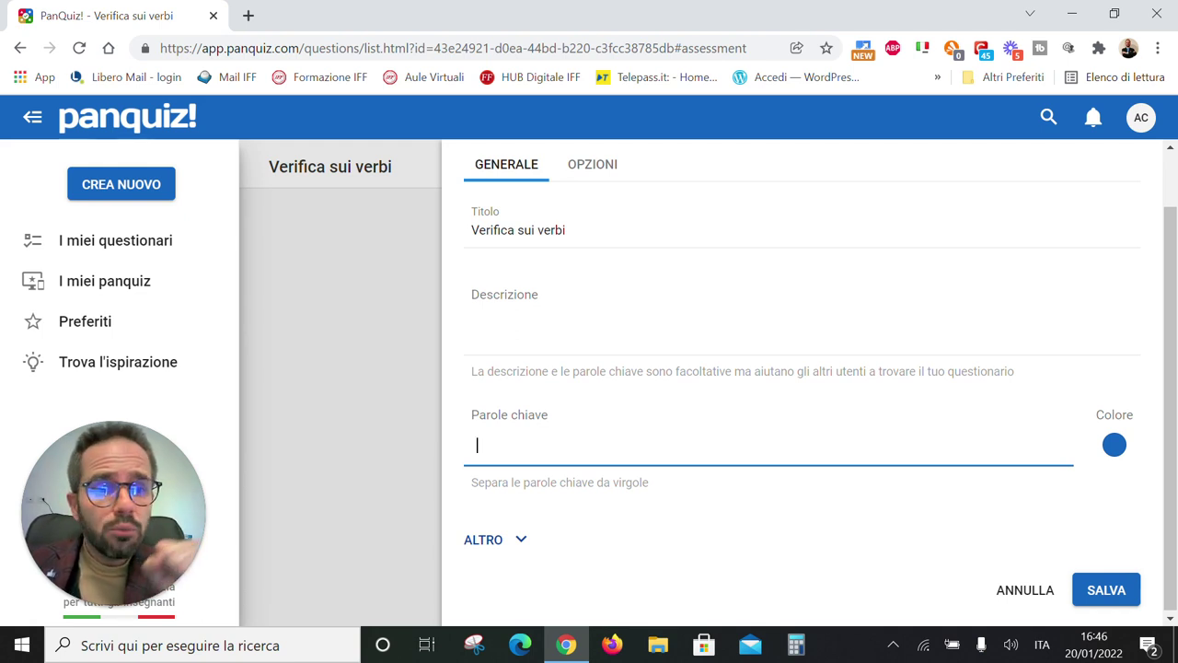
left_click(1112, 448)
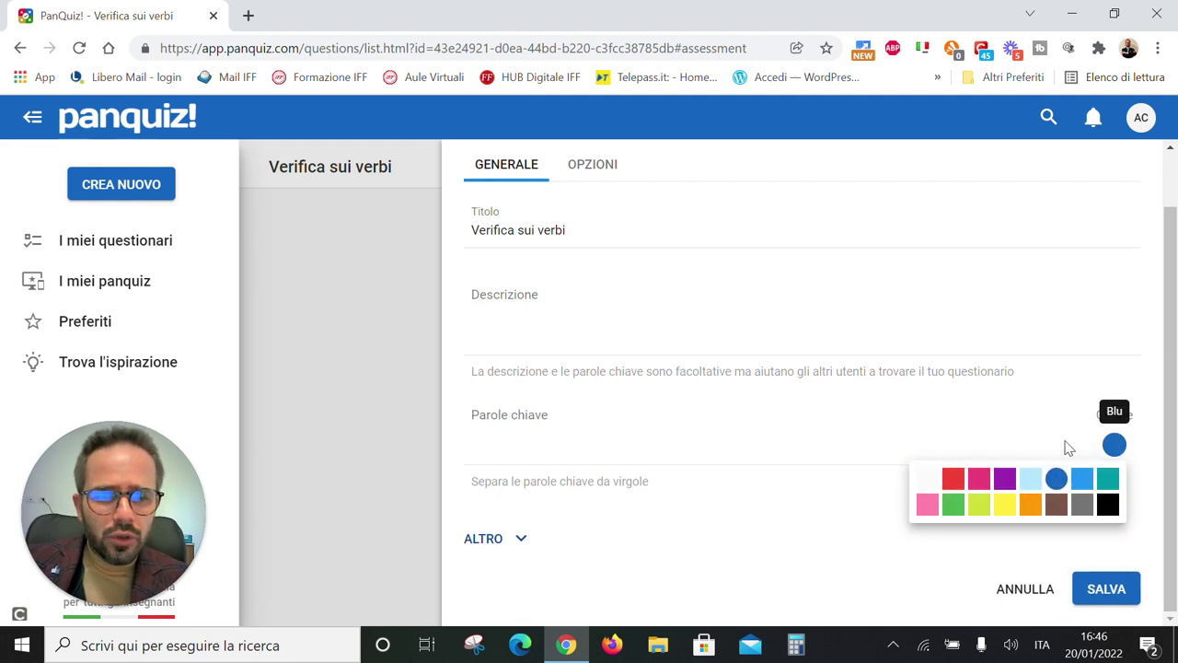
left_click(1028, 508)
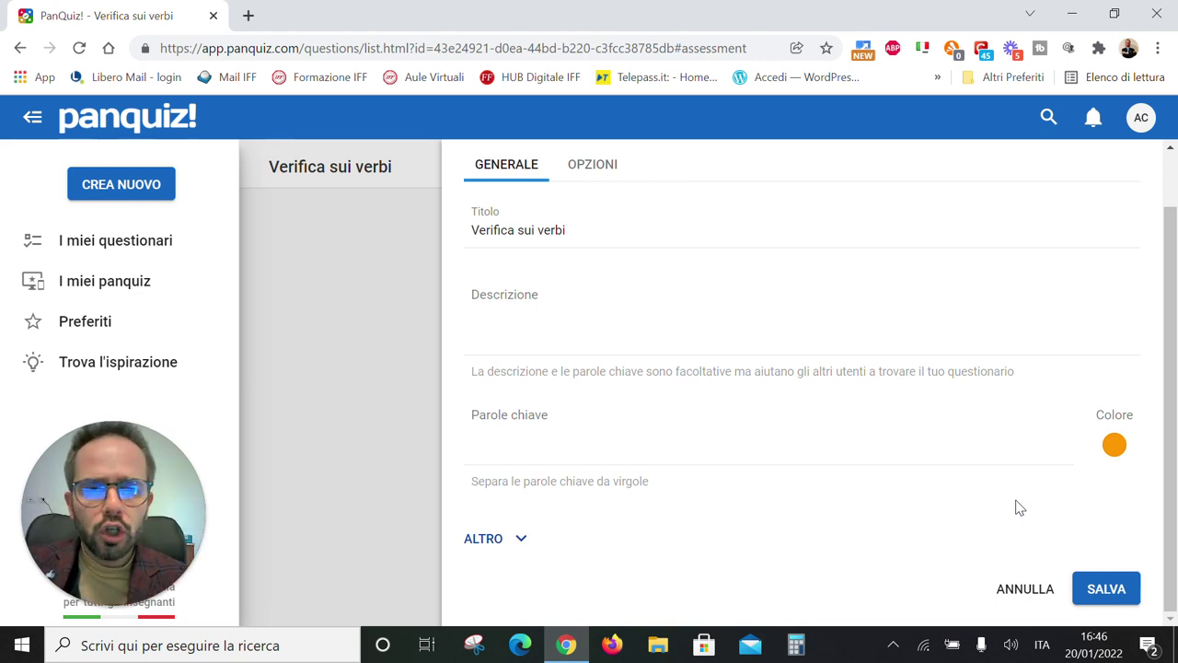
Examine the additional general settings for the cover image and the questionnaire's public or private visibility.
left_click(516, 538)
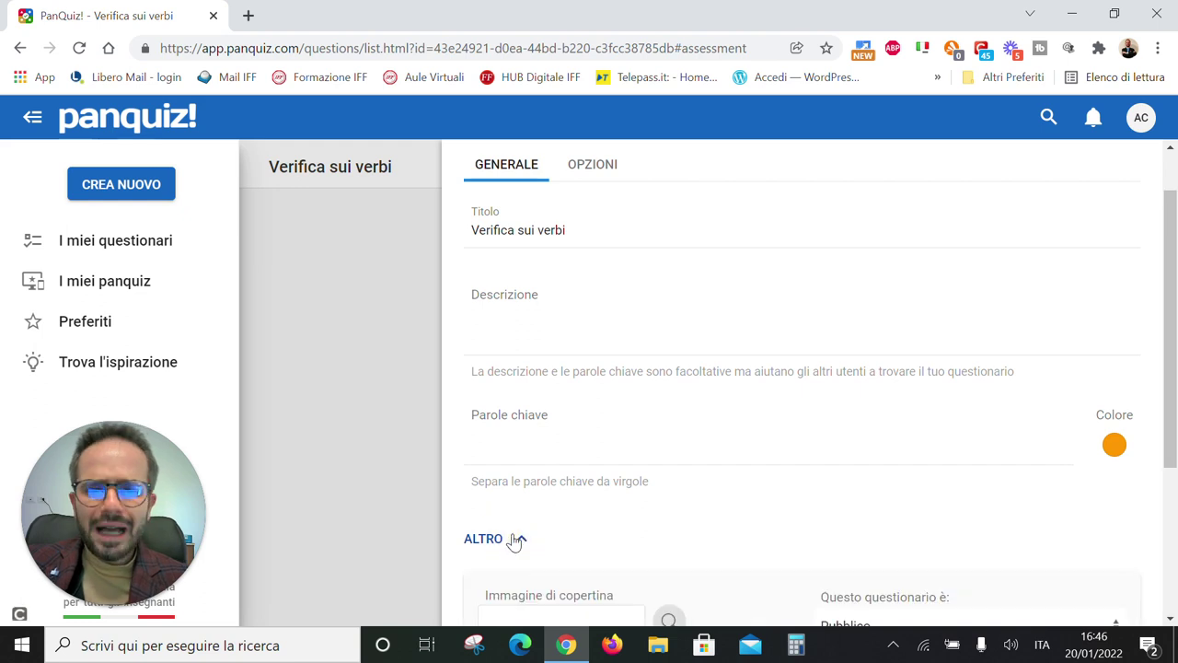
scroll(571, 478, "down", 3)
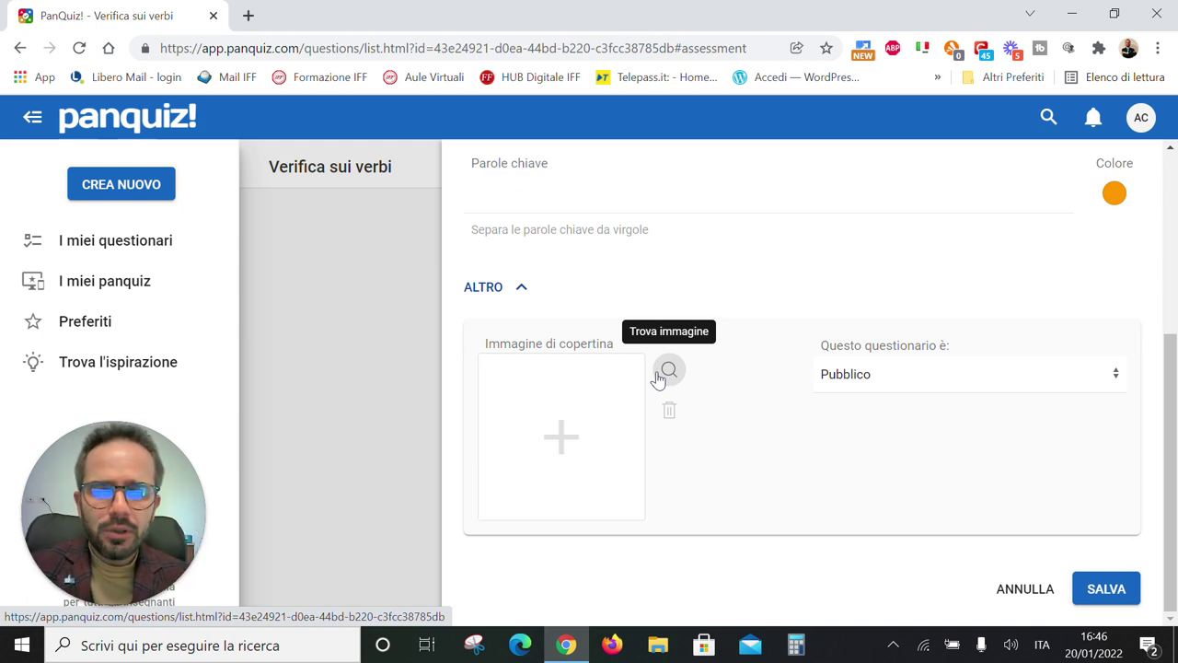
left_click(1107, 379)
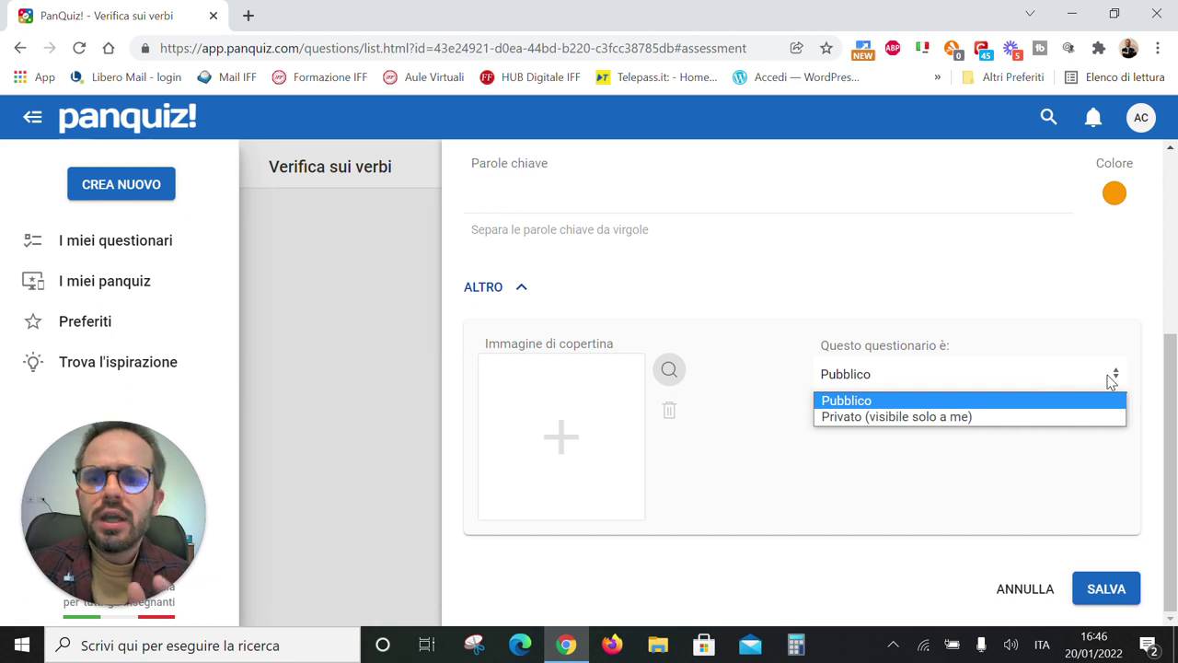
left_click(1021, 295)
scroll(800, 261, "up", 4)
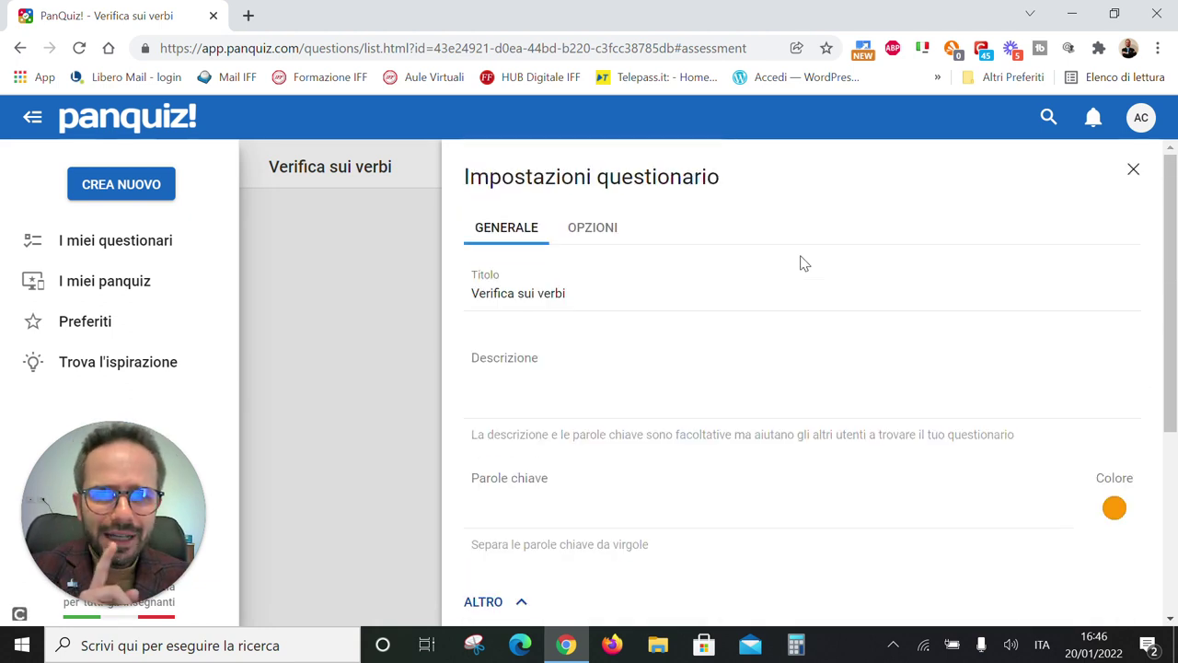
Request the personal data Nome and Cognome from respondents and show the questions in random order.
left_click(599, 228)
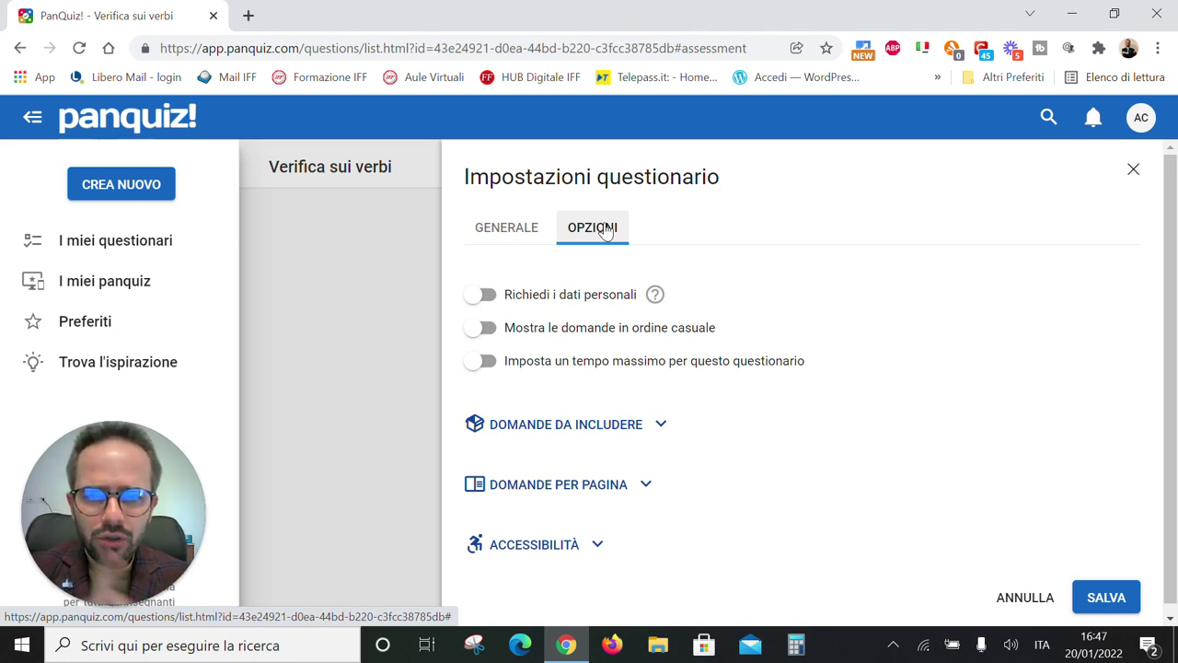
left_click(482, 296)
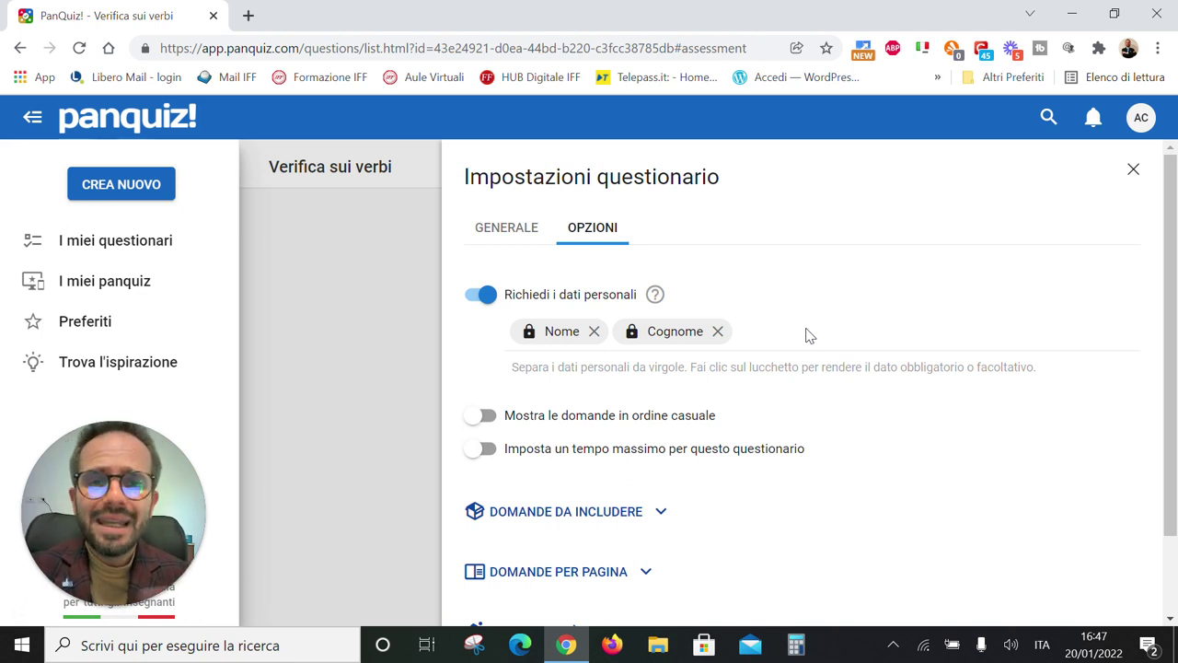
left_click(475, 425)
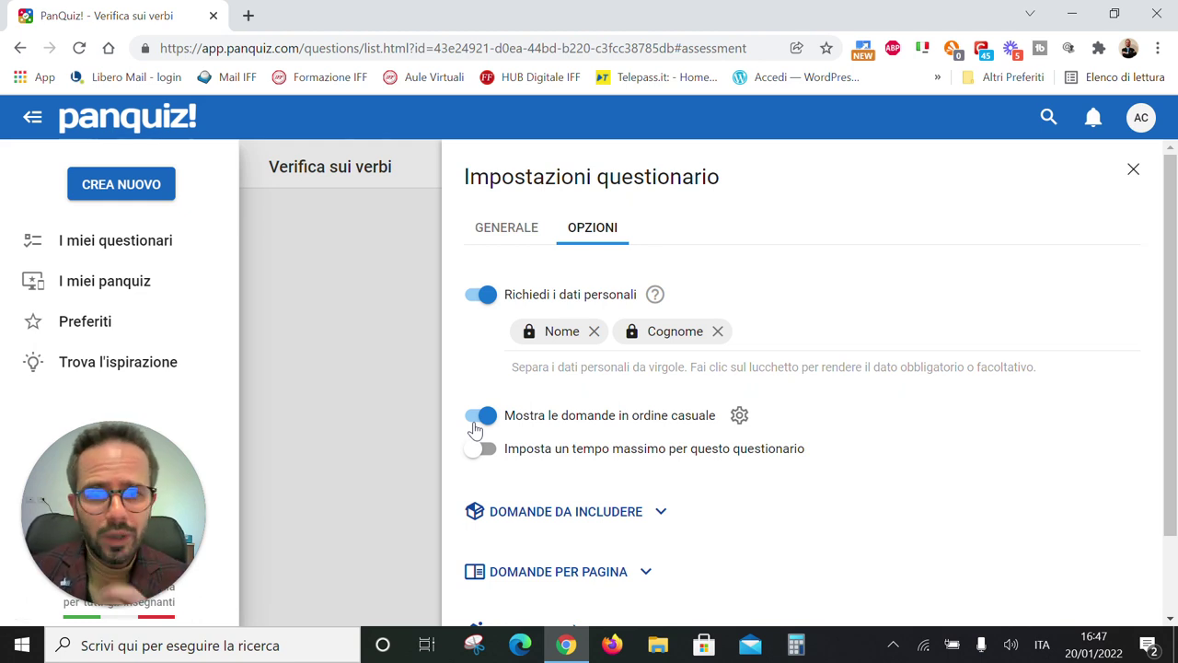
Turn on the questionnaire's maximum time and set it to 40 minutes.
left_click(482, 451)
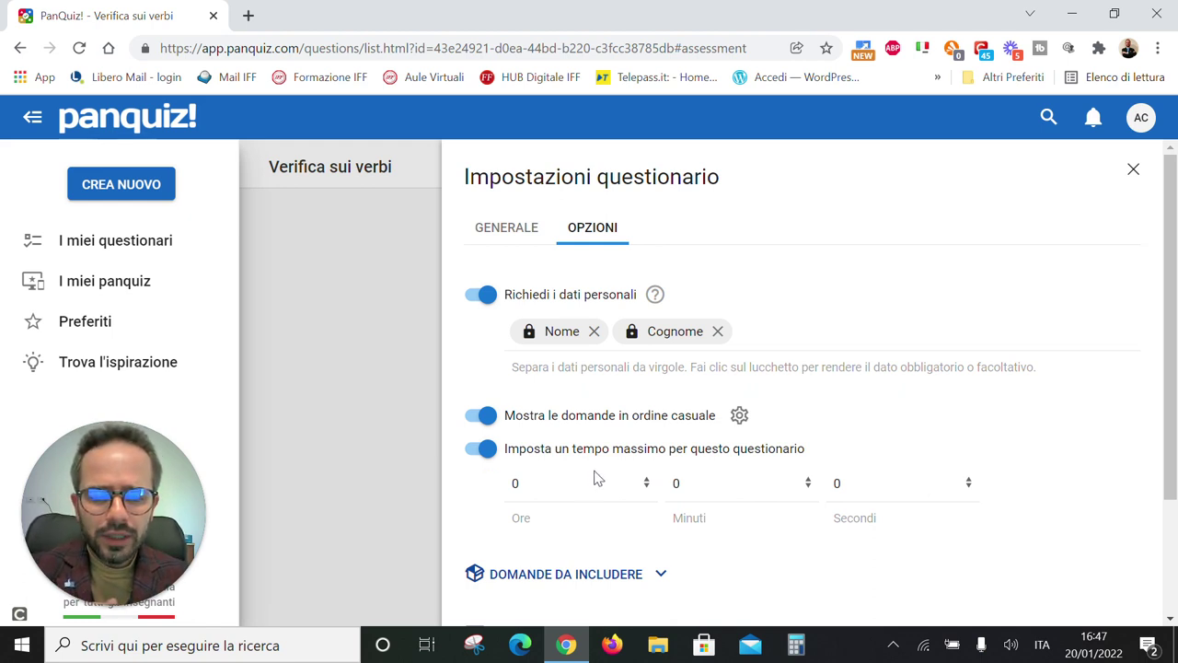
left_click(760, 489)
scroll(739, 353, "down", 6)
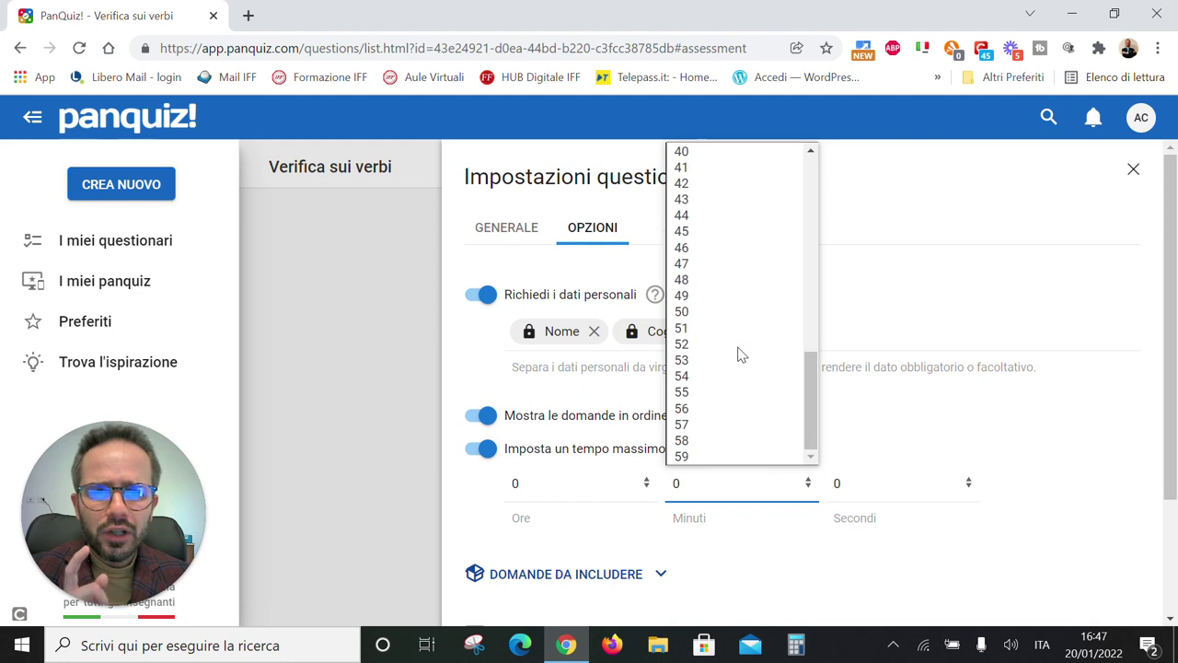
left_click(733, 165)
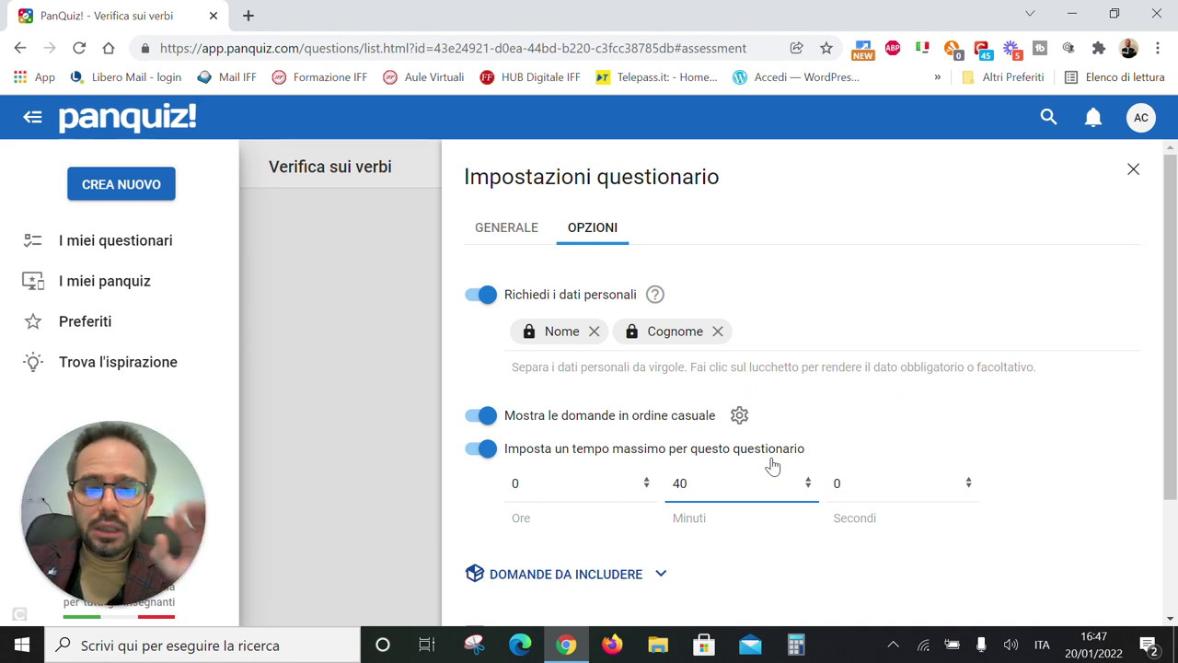
Examine the options for which questions to include and how many questions to show per page.
scroll(713, 525, "down", 3)
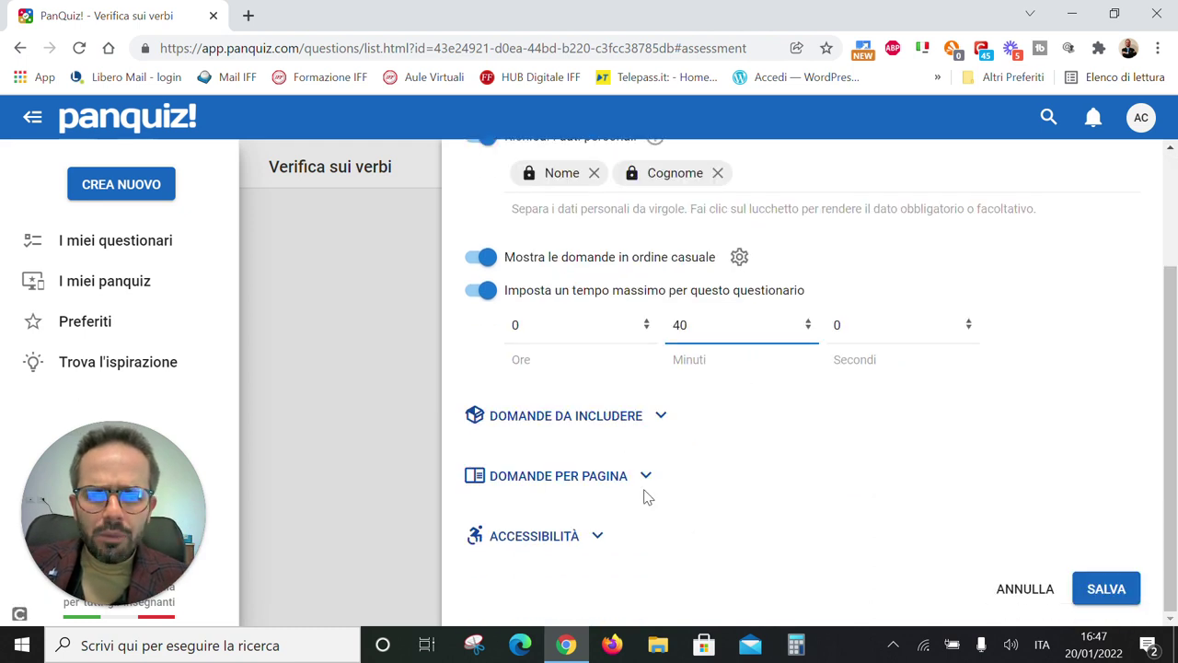
left_click(663, 419)
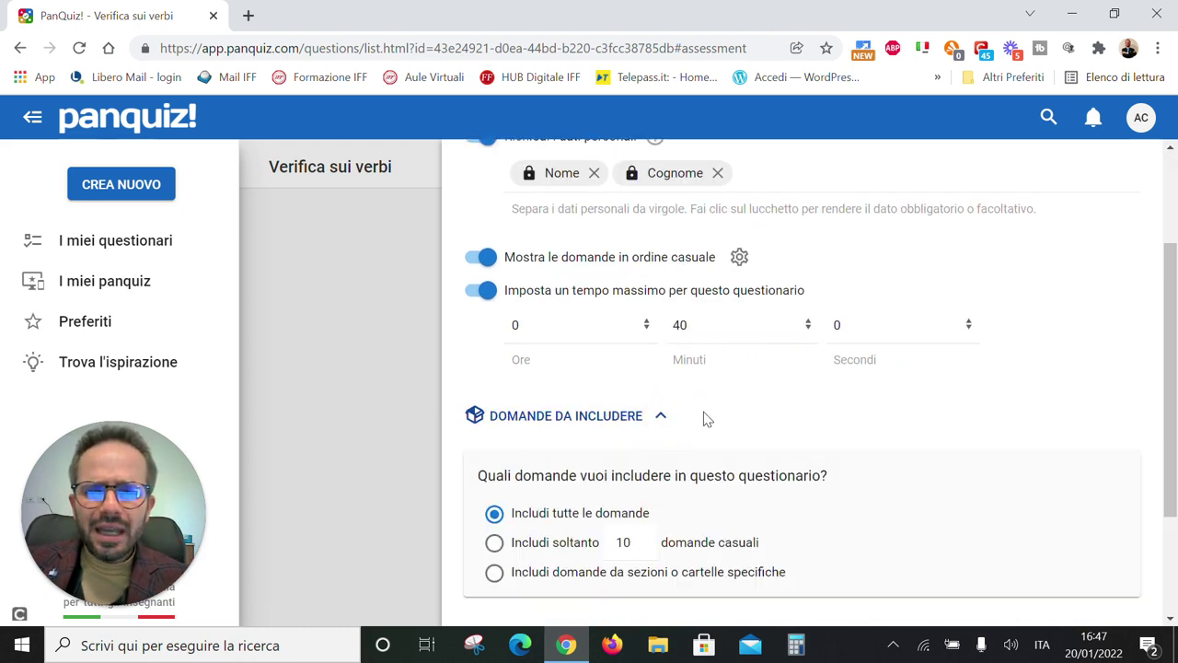
scroll(673, 423, "down", 2)
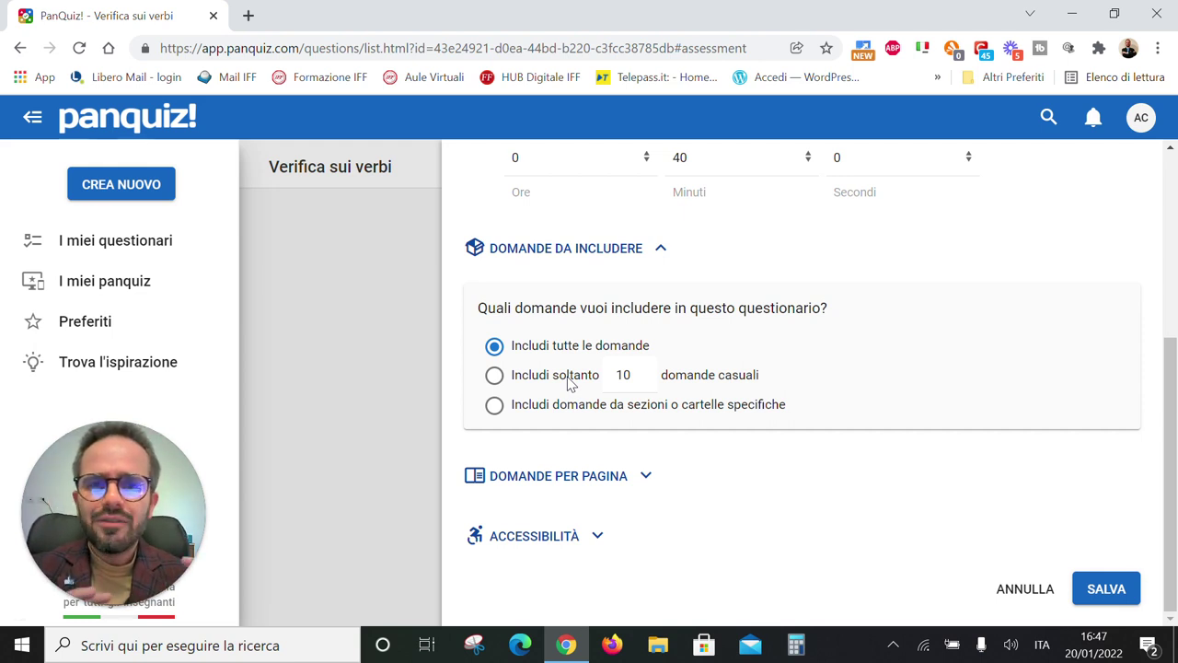
left_click(617, 476)
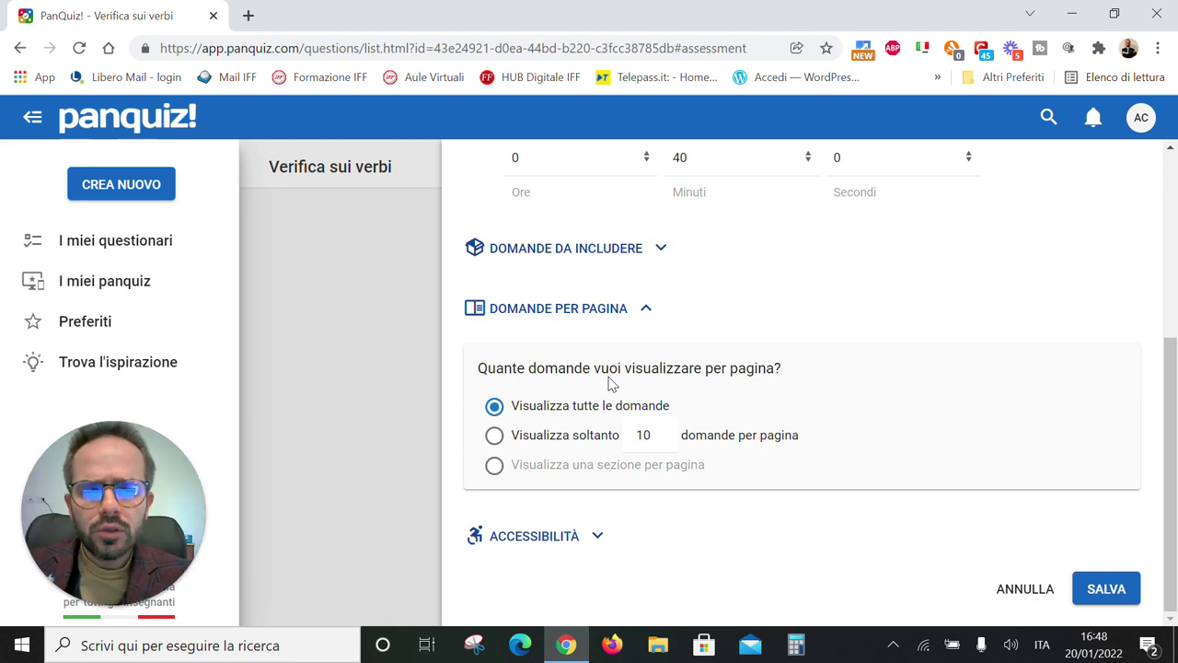
Enable the high-readability font, set questions to be read aloud with "Sì, con la voce di Pietro", and save the questionnaire settings.
left_click(537, 541)
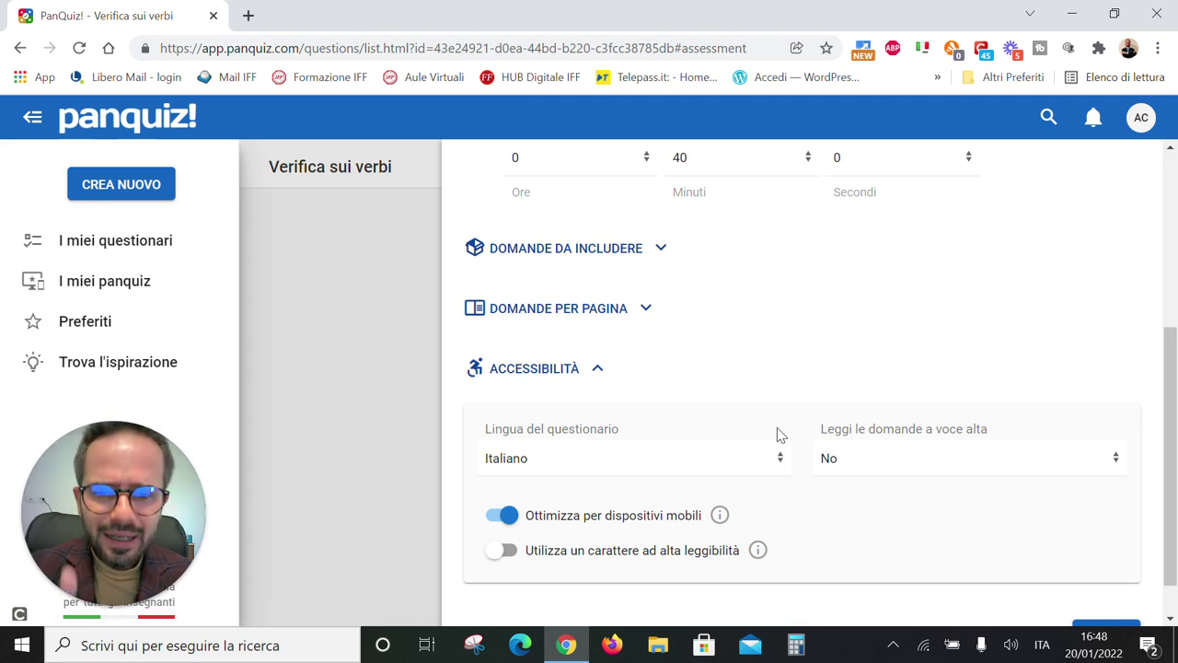
left_click(505, 552)
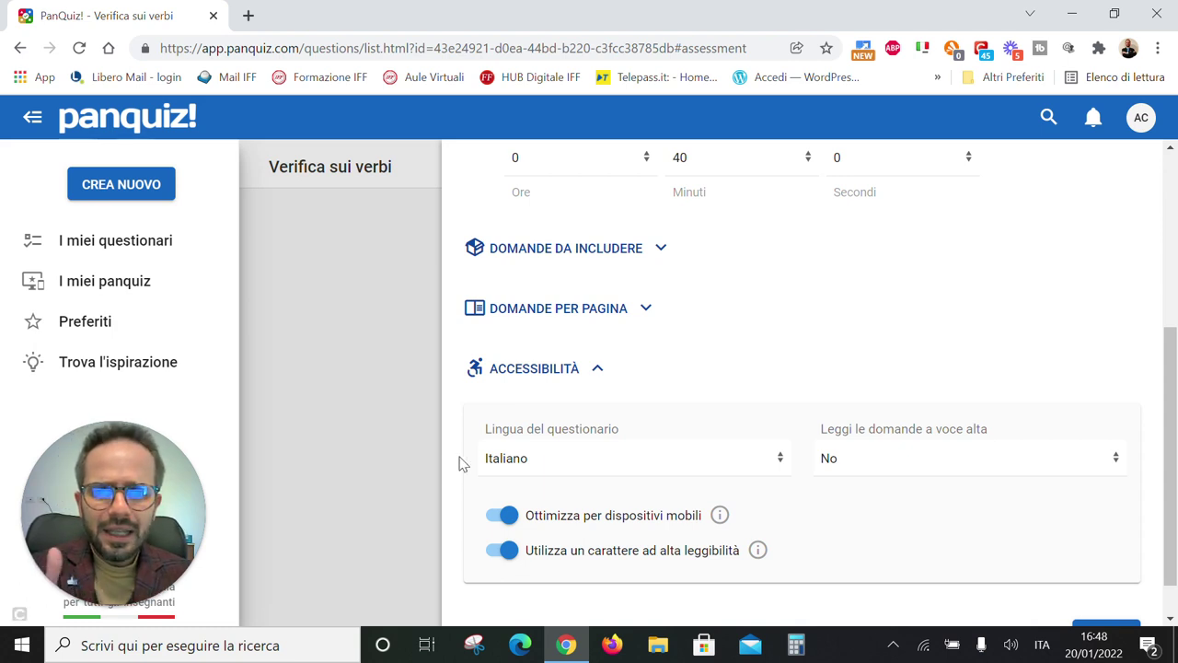
left_click(1014, 456)
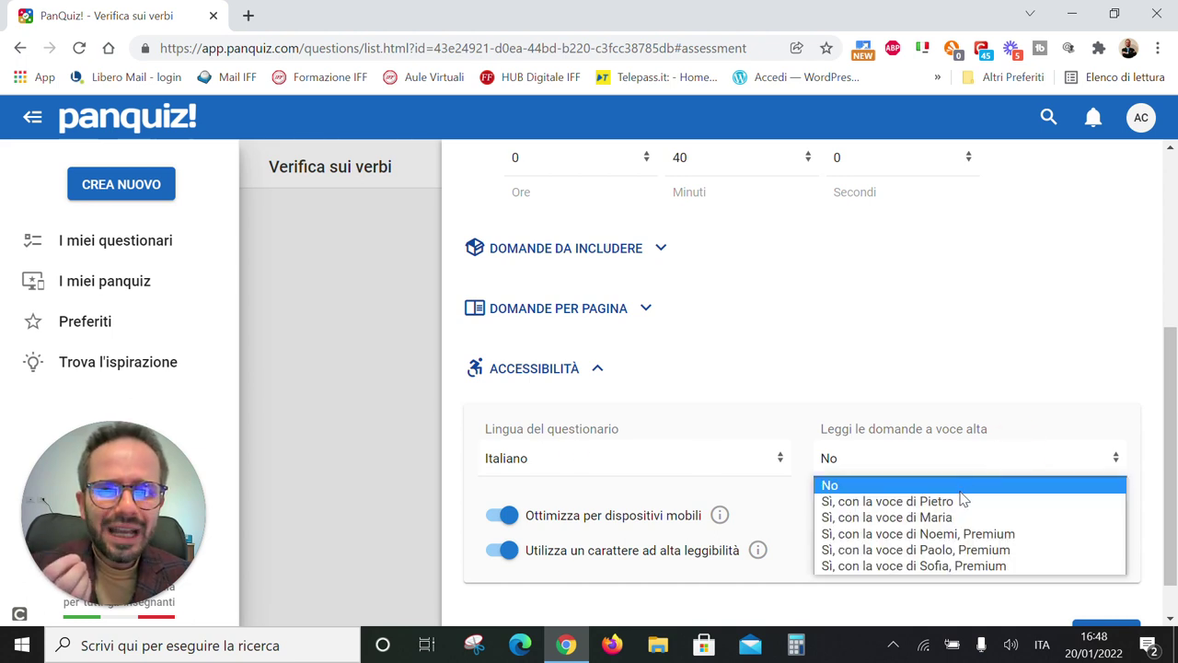
left_click(961, 500)
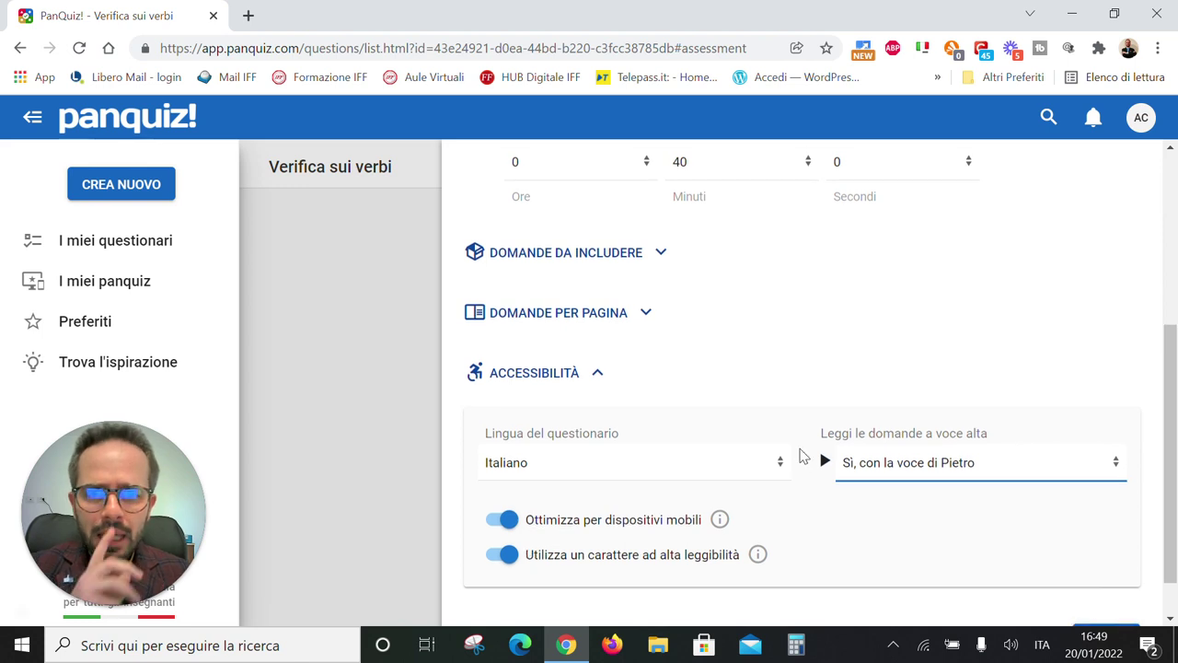
scroll(797, 451, "up", 4)
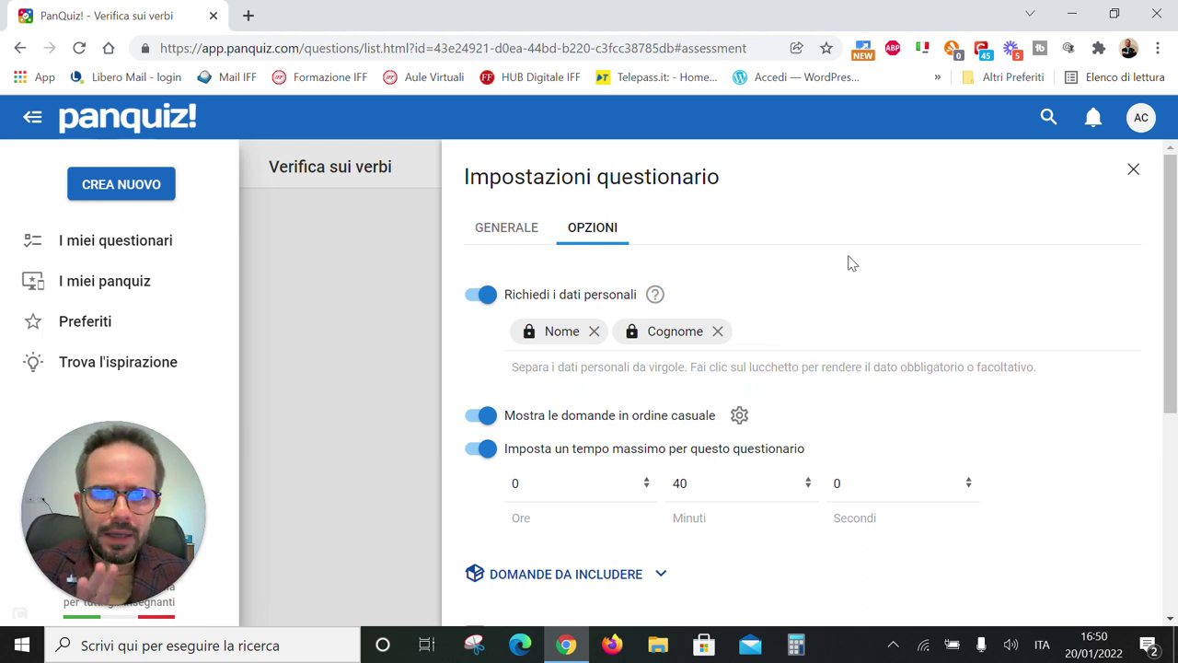
scroll(823, 349, "down", 4)
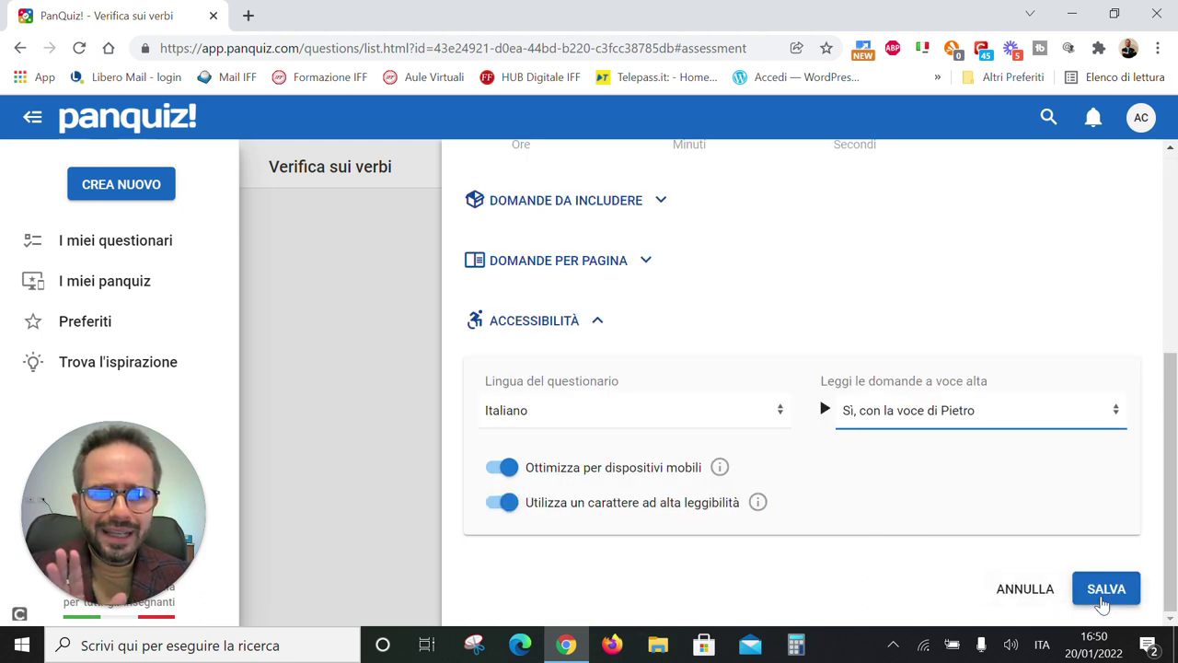
left_click(1085, 589)
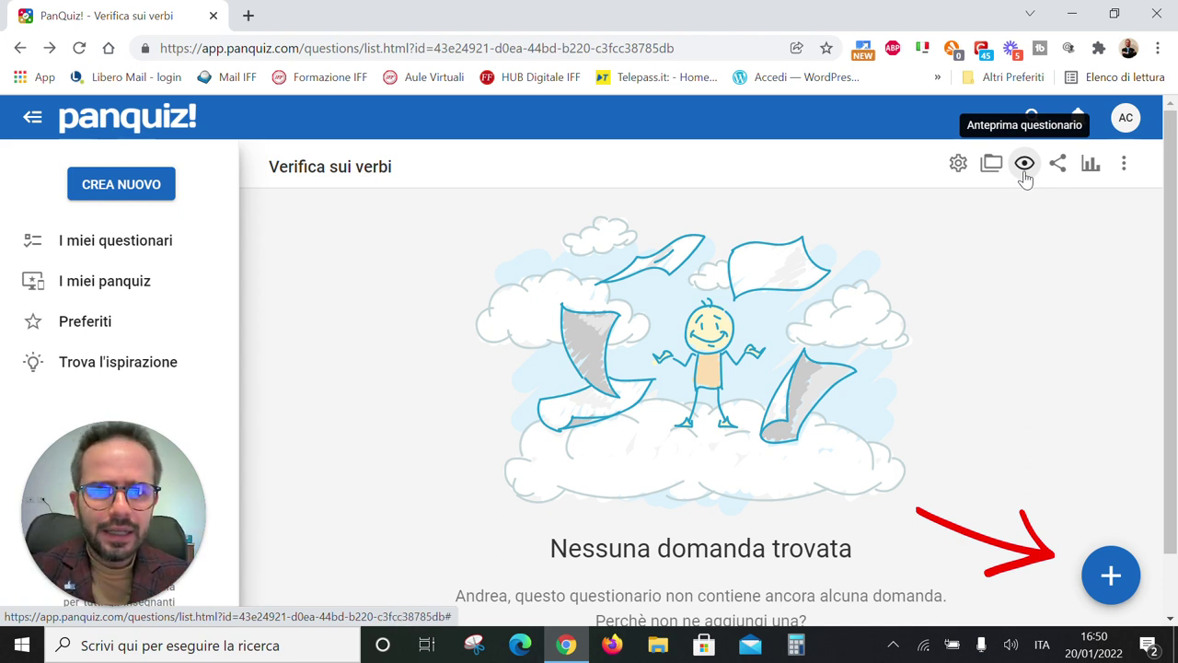
left_click(957, 167)
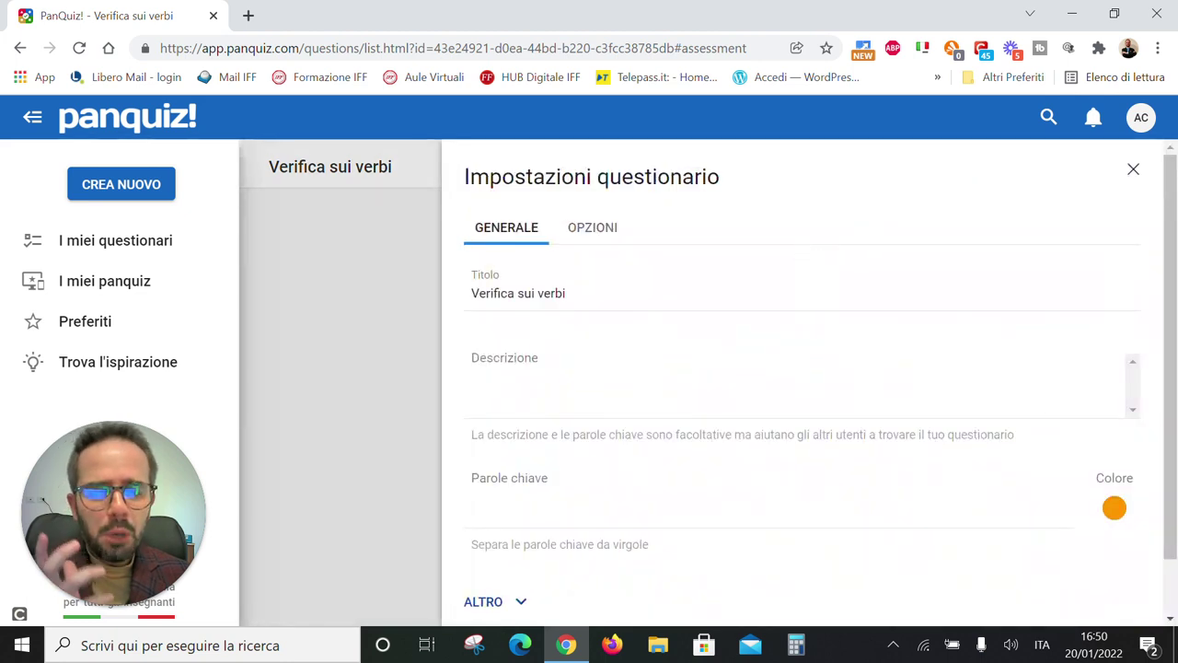
left_click(1132, 174)
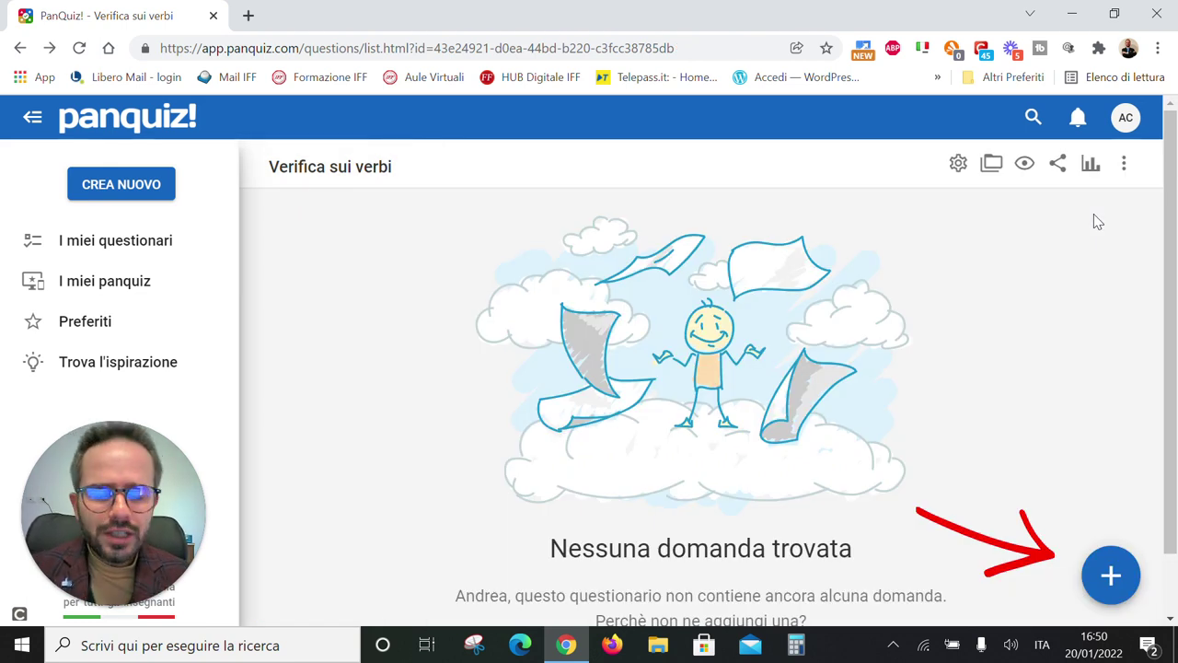
Open the questionnaire's sharing information, copy its link, and close the dialog.
left_click(1059, 166)
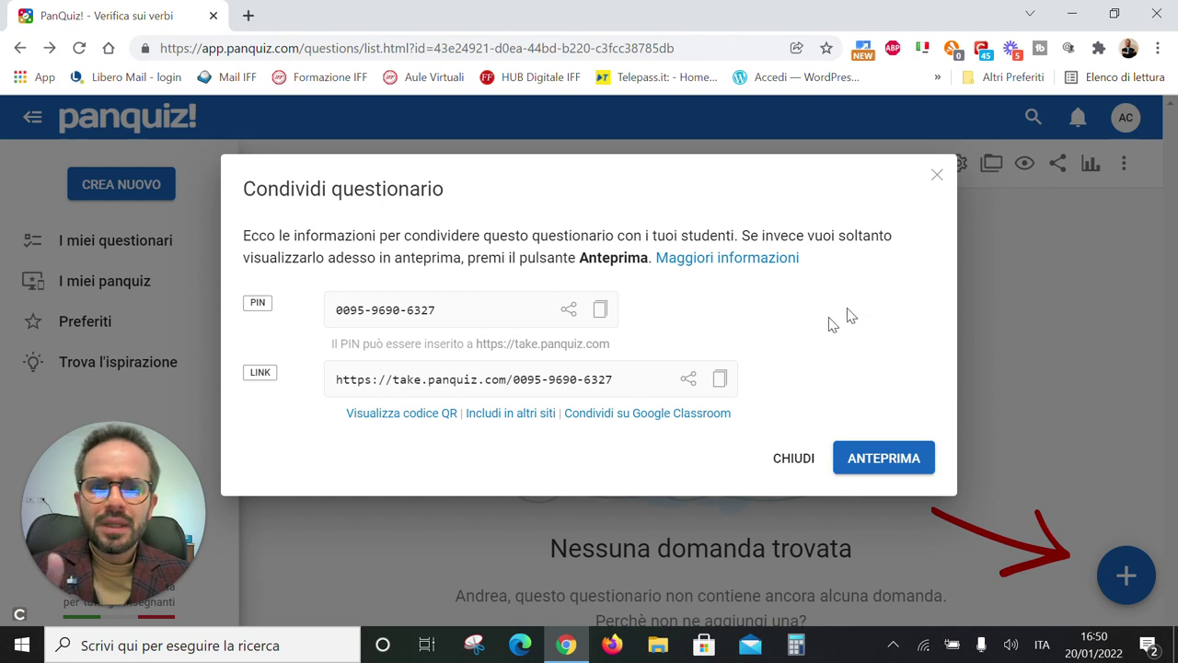
left_click(720, 379)
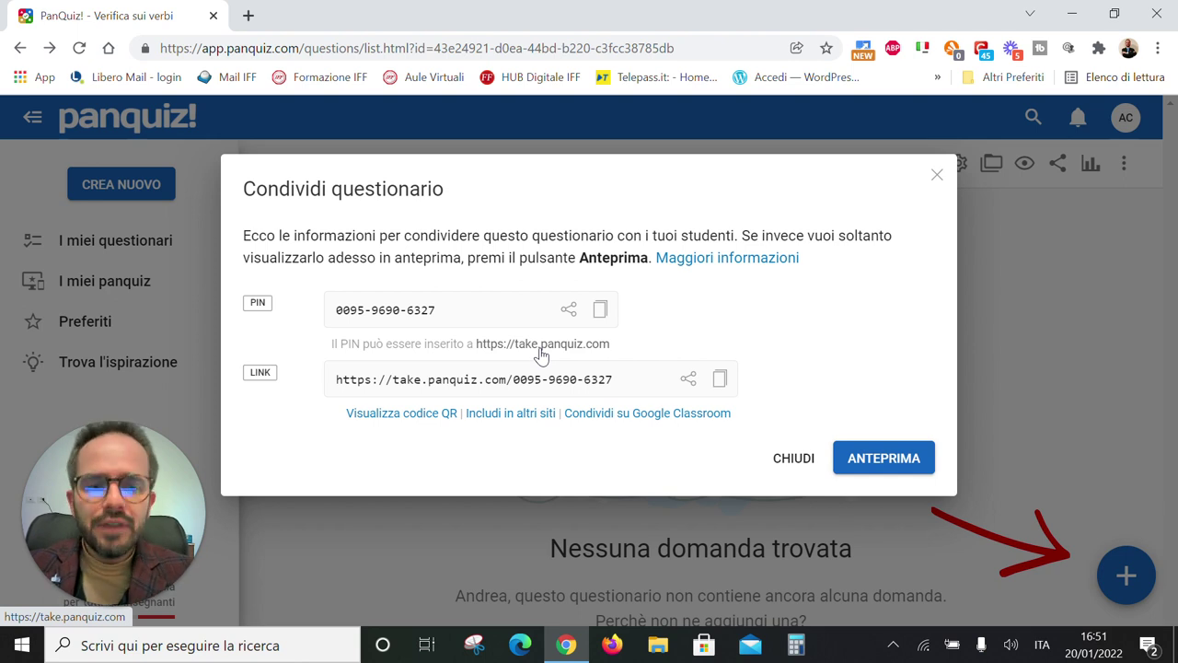
left_click(789, 462)
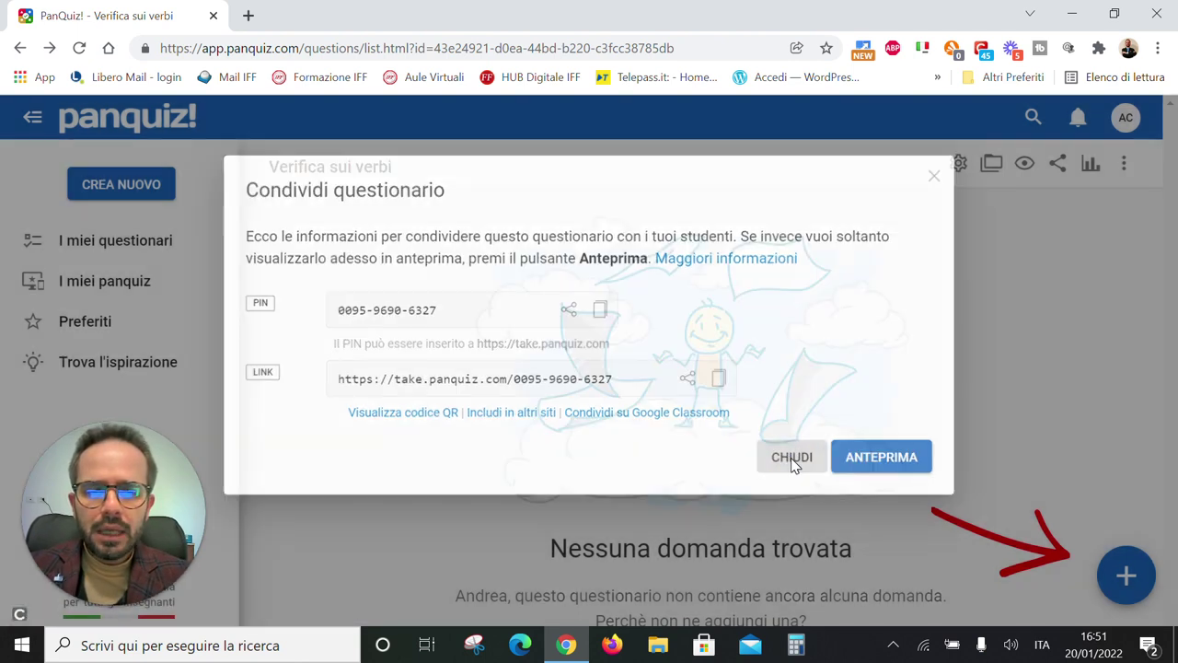